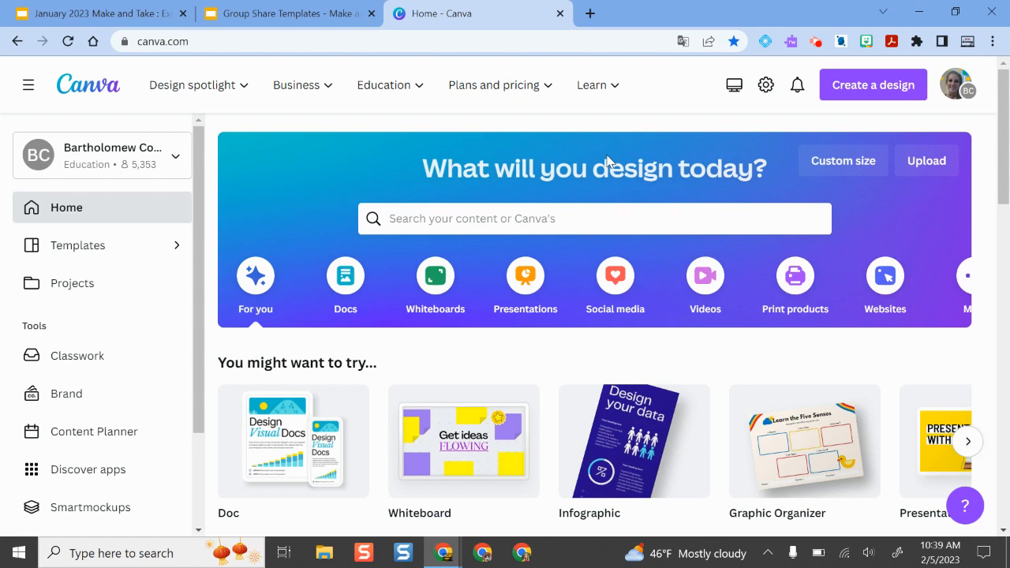
click(962, 86)
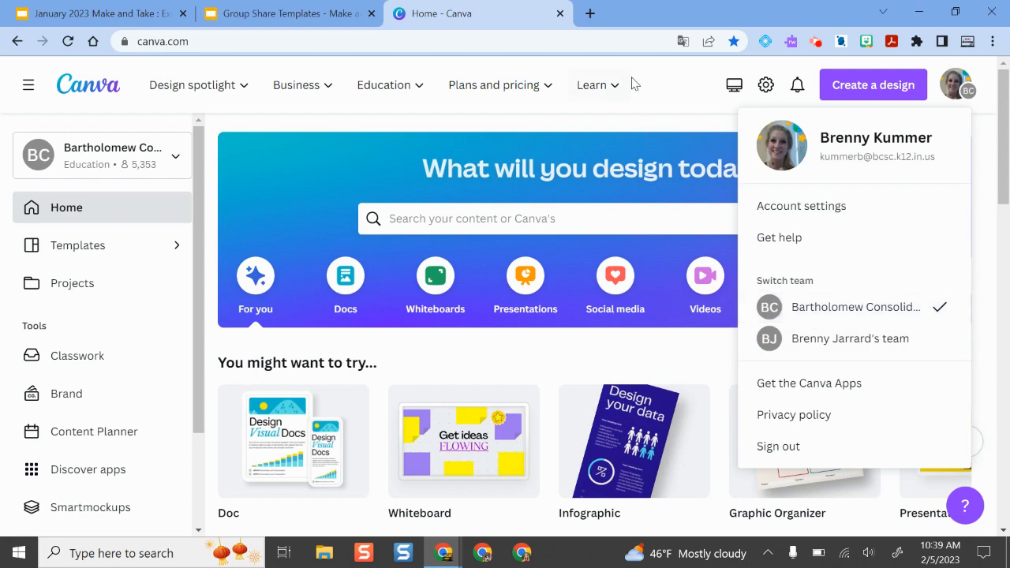
click(691, 90)
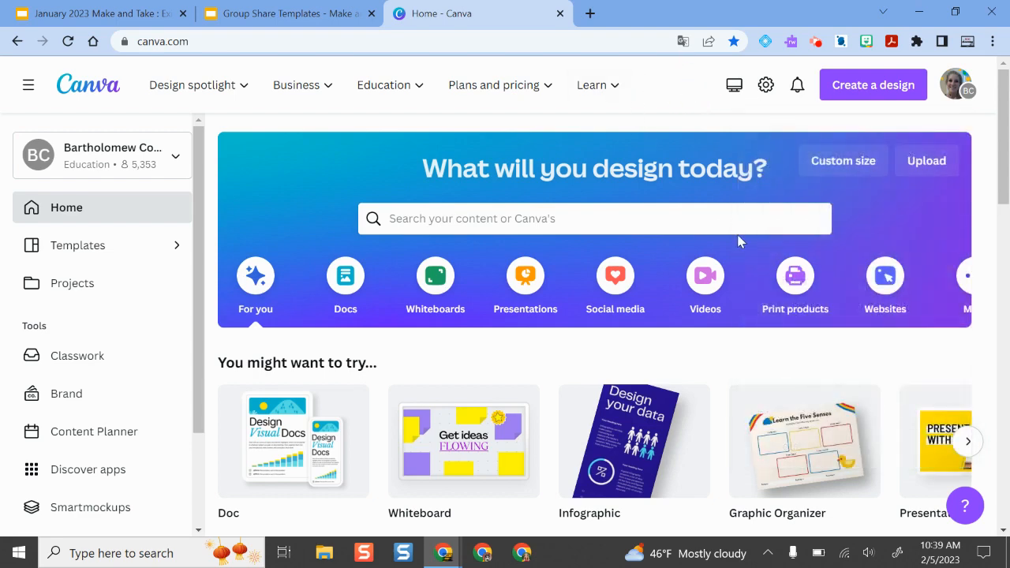
scroll(740, 241, down, 3)
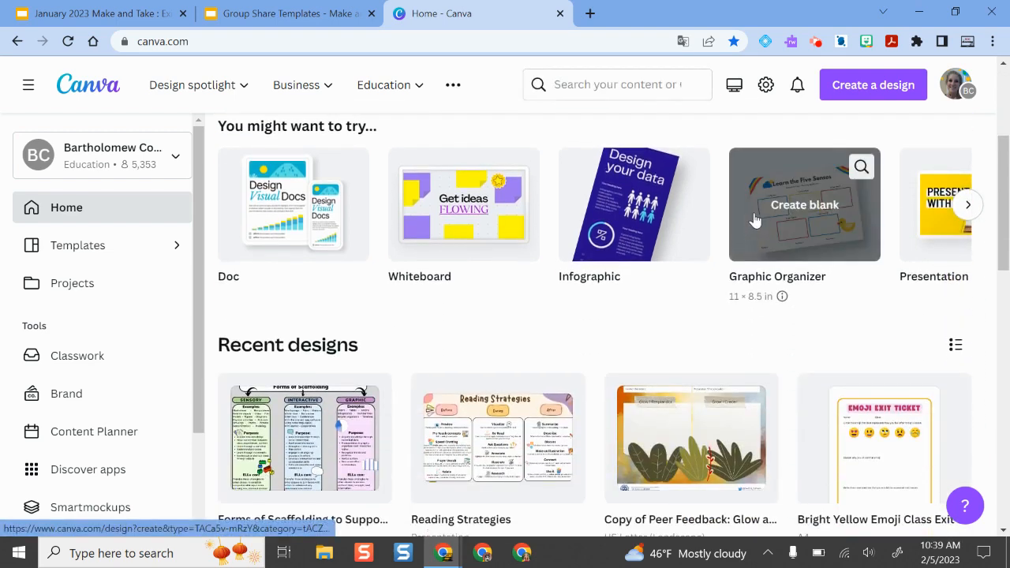
scroll(755, 221, down, 2)
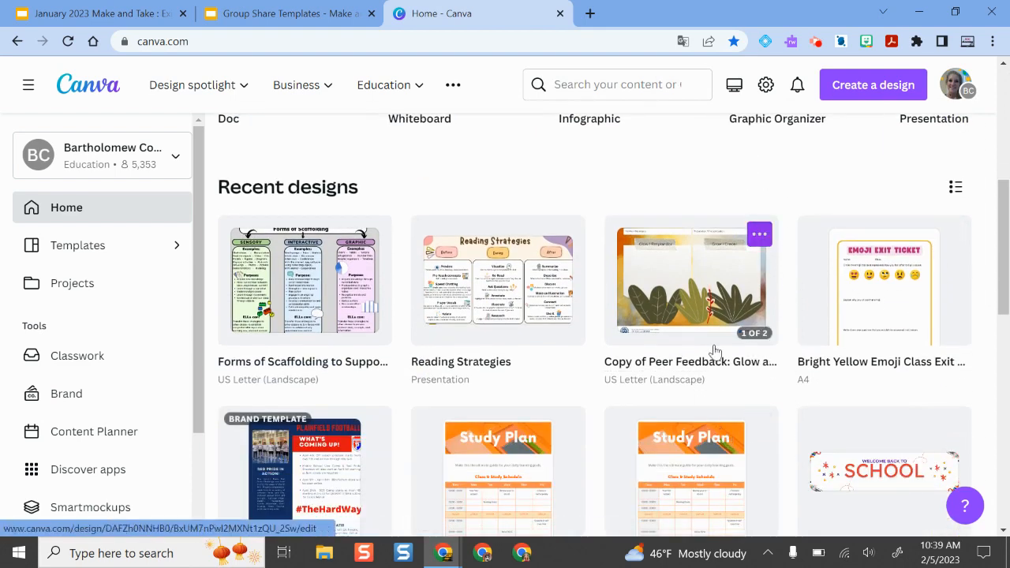
Search the templates for "exit tickets".
scroll(553, 331, up, 4)
click(451, 140)
text(exit tickets)
key(Return)
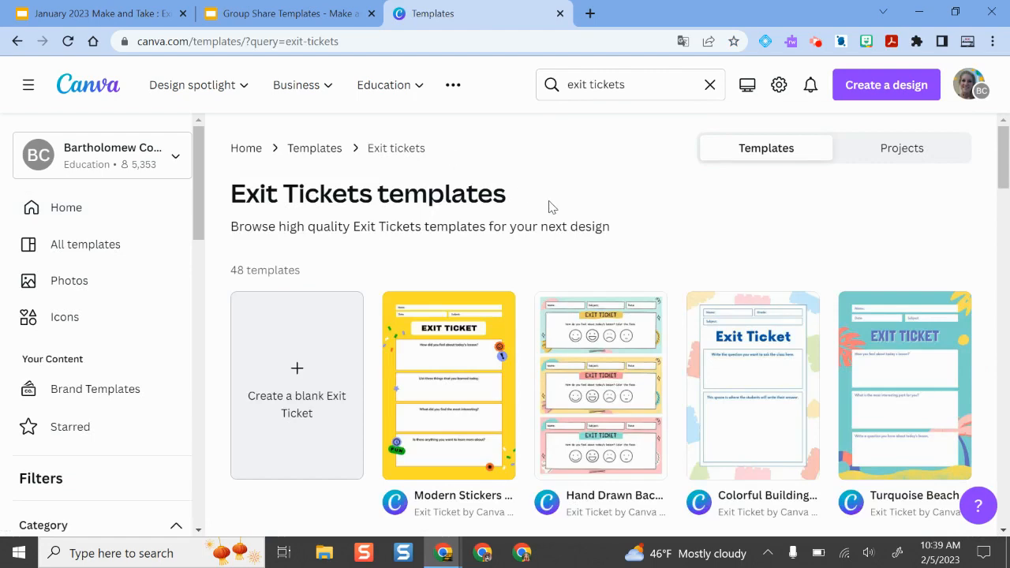
Look through the exit ticket template results down to the end of the page to compare the available designs.
scroll(550, 207, down, 8)
scroll(550, 206, down, 1)
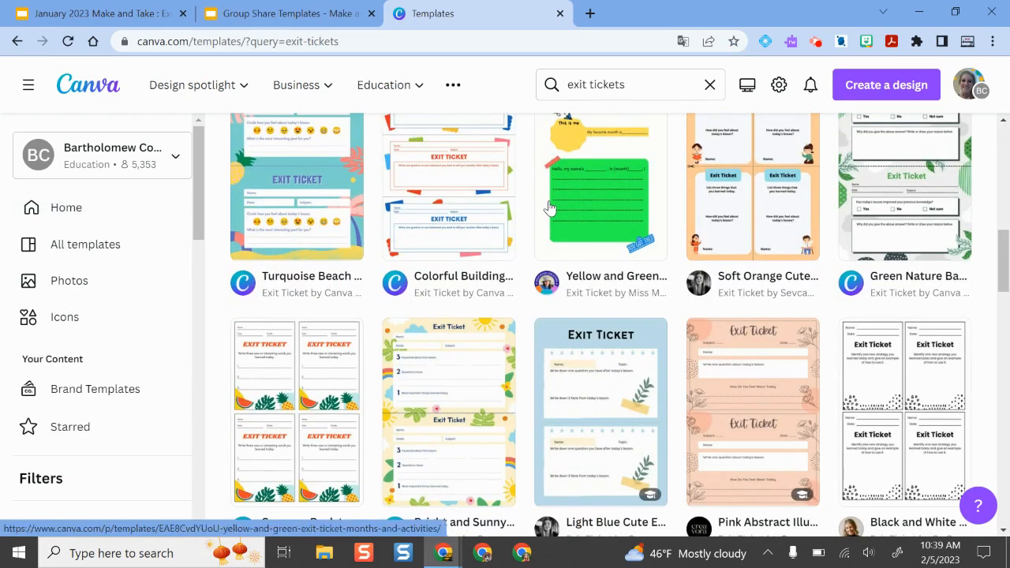
scroll(550, 207, down, 2)
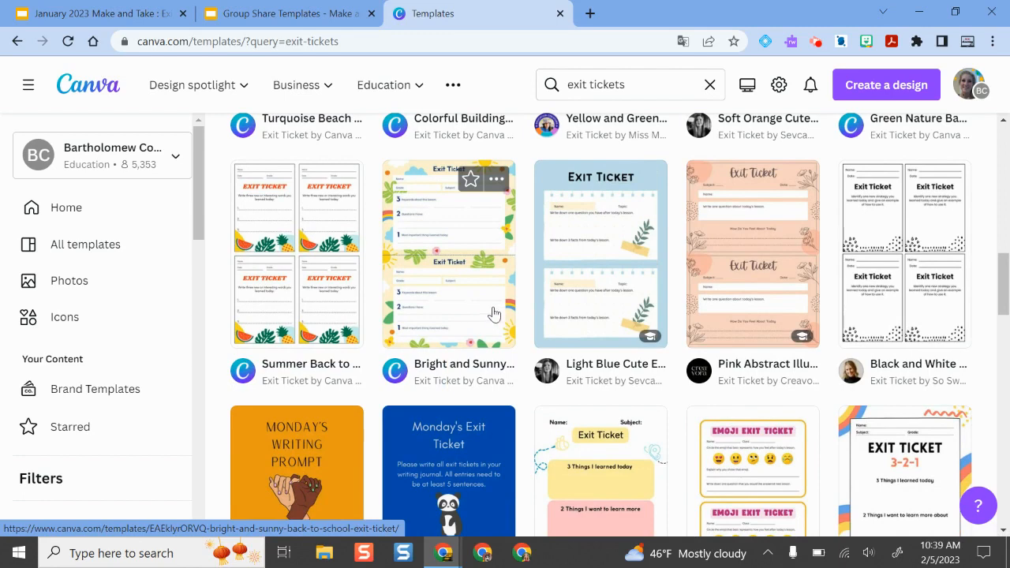
scroll(753, 252, down, 3)
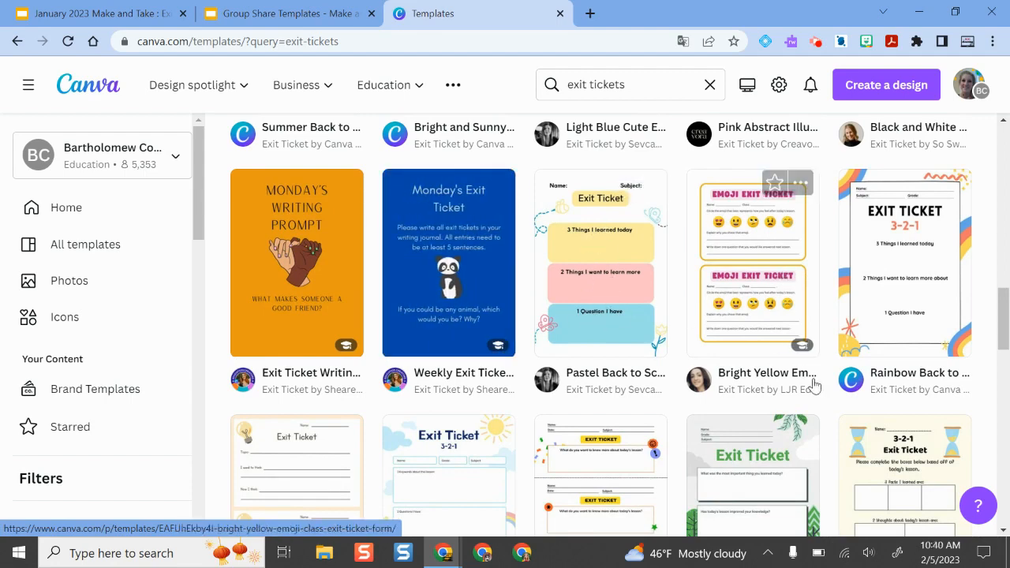
scroll(853, 291, down, 3)
scroll(841, 296, down, 2)
scroll(838, 296, down, 4)
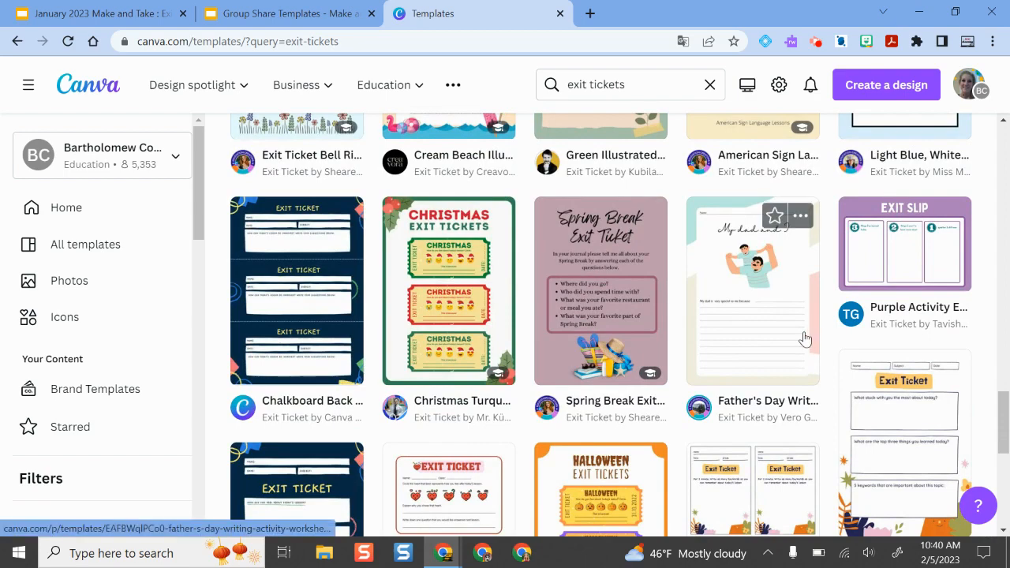
scroll(803, 337, down, 3)
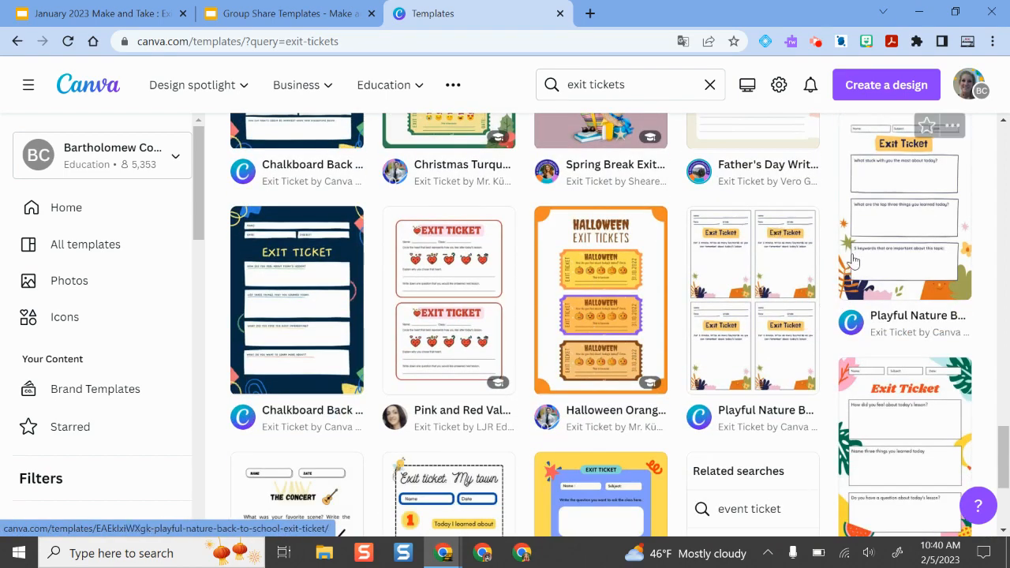
scroll(816, 304, down, 3)
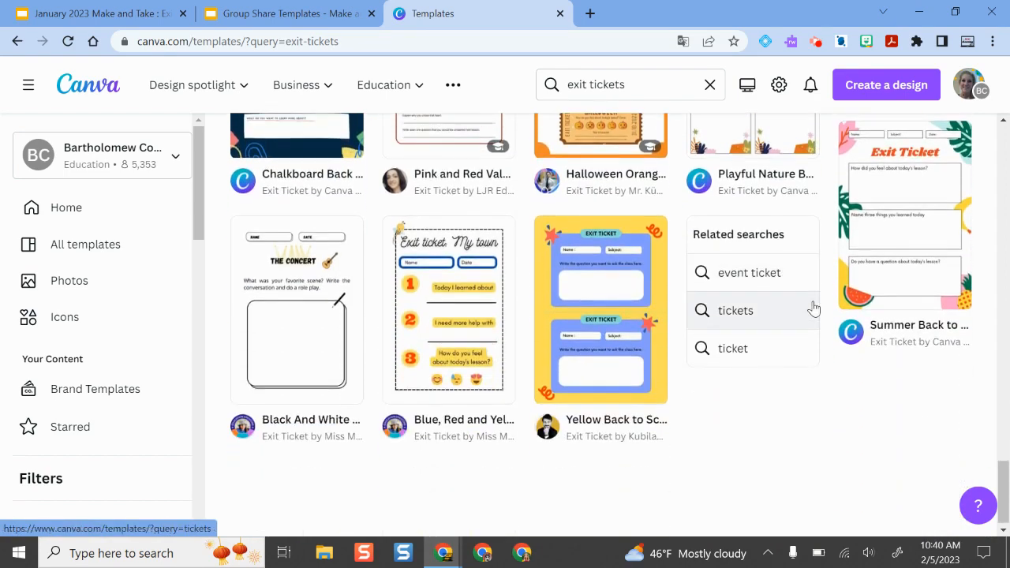
scroll(770, 442, down, 5)
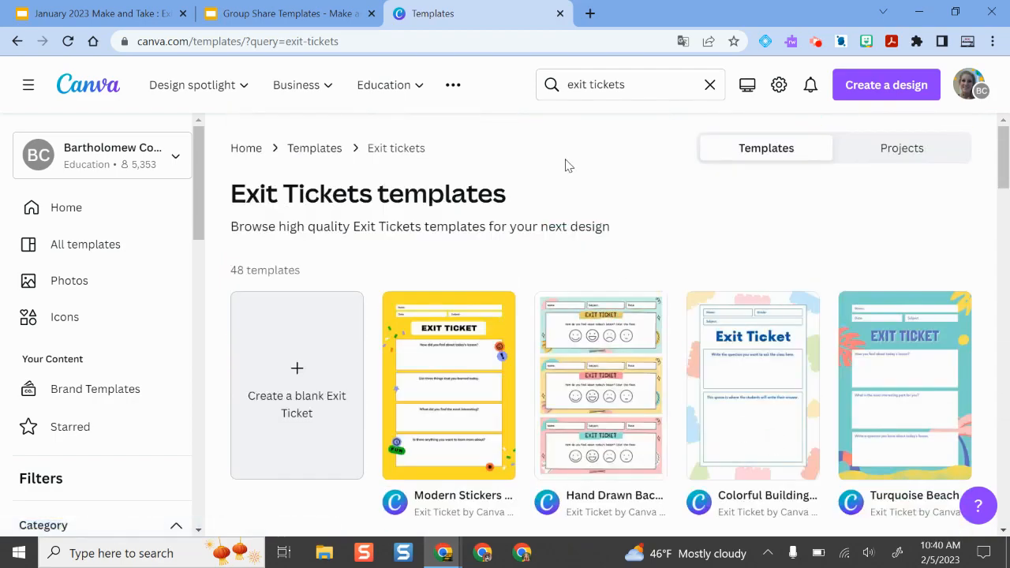
Start a new design from the Colorful Building Blocks Back to School Exit Ticket template.
scroll(566, 165, down, 2)
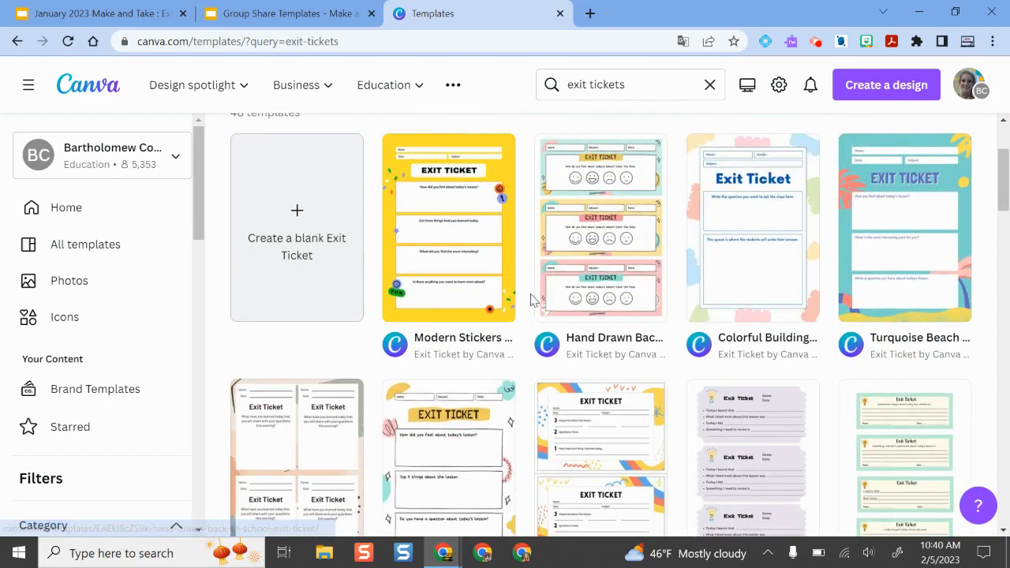
click(775, 268)
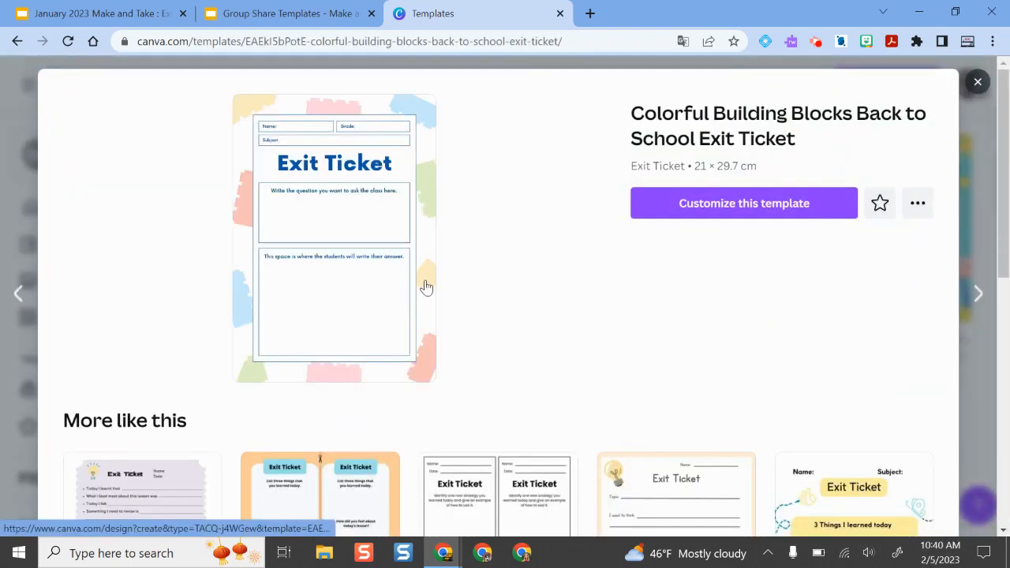
click(765, 214)
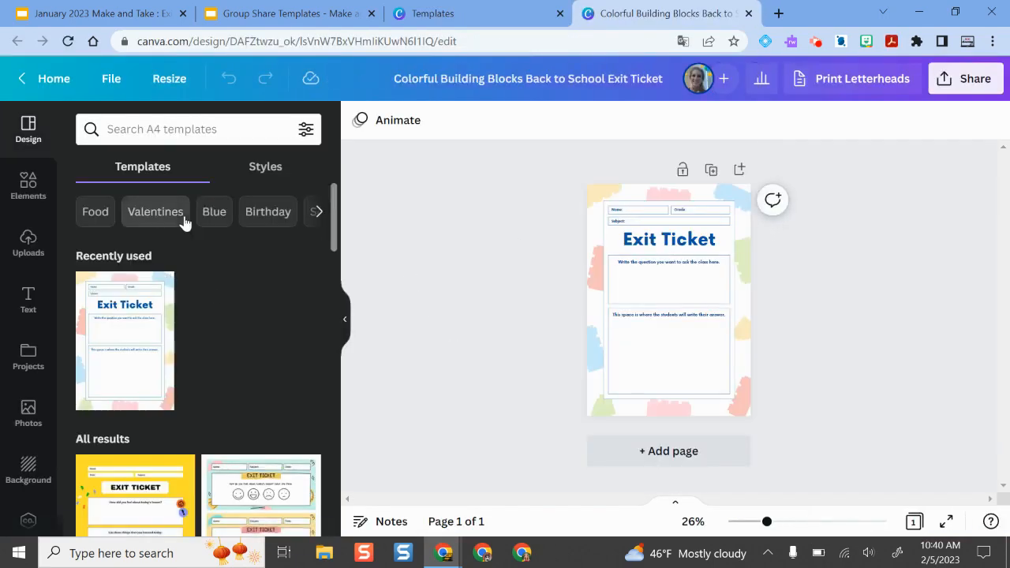
Examine the other exit ticket templates offered alongside the open design.
scroll(198, 251, down, 3)
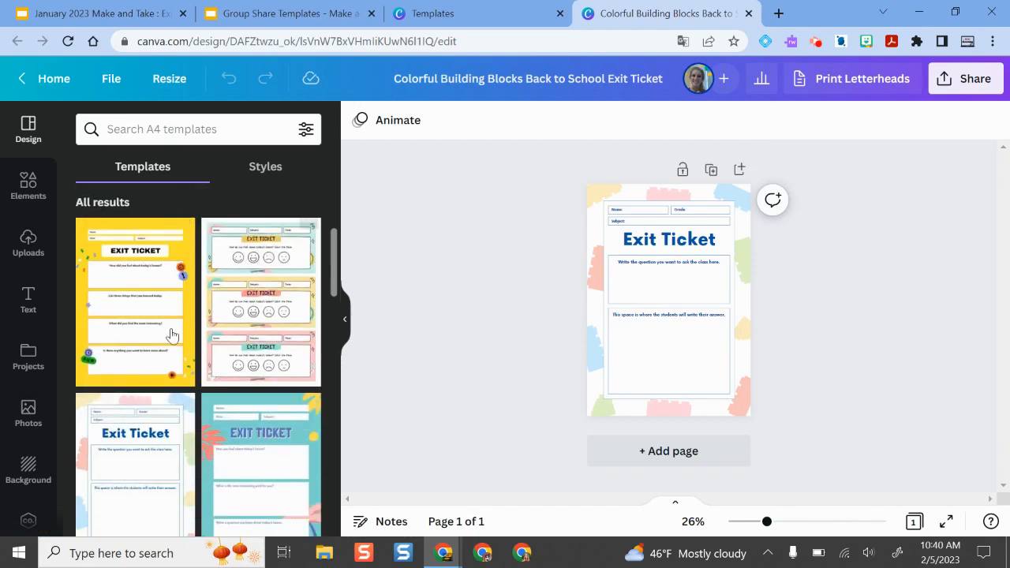
scroll(230, 356, down, 3)
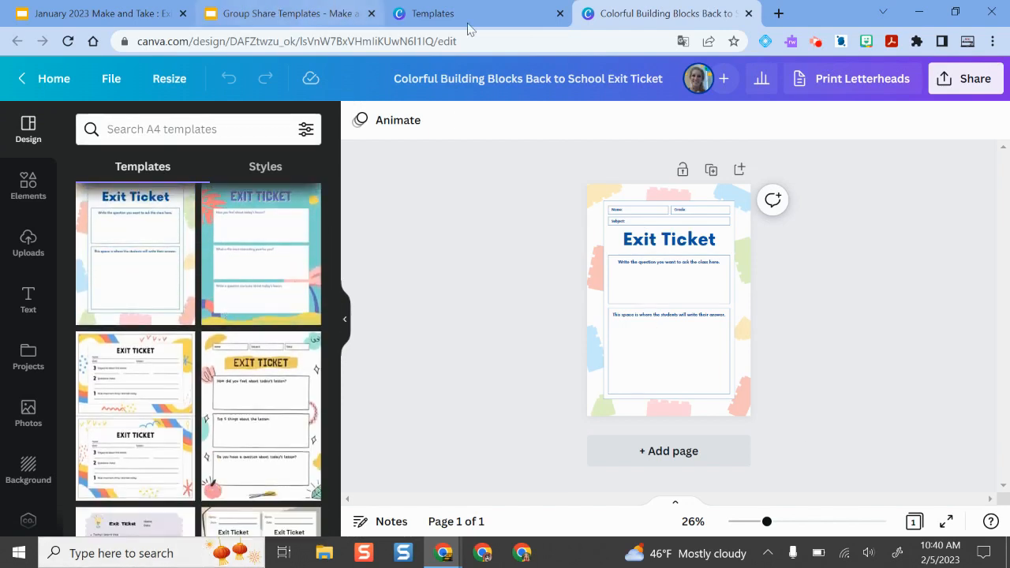
scroll(261, 394, down, 3)
scroll(276, 434, down, 2)
scroll(268, 332, down, 2)
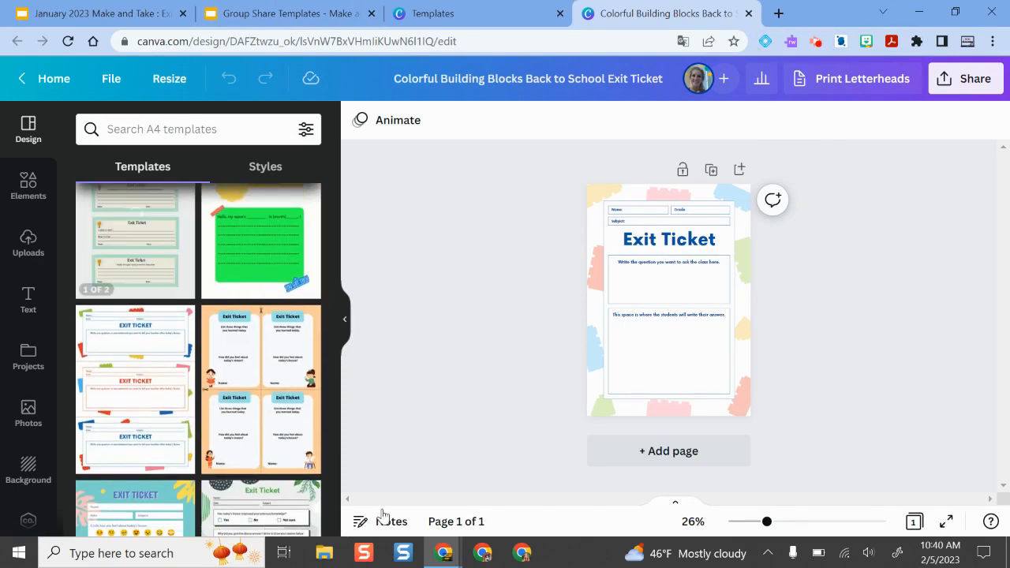
scroll(188, 355, down, 2)
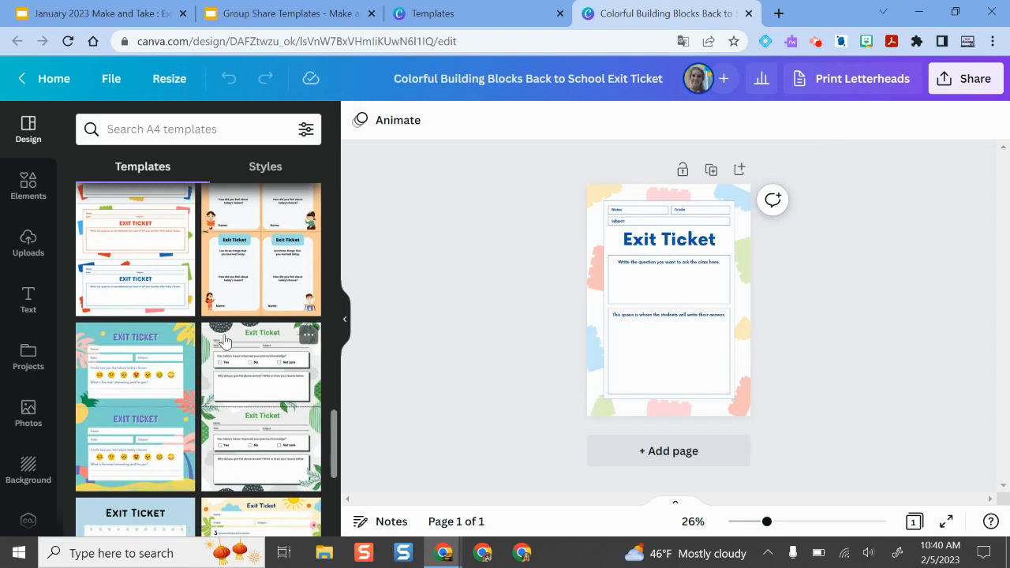
scroll(239, 353, down, 2)
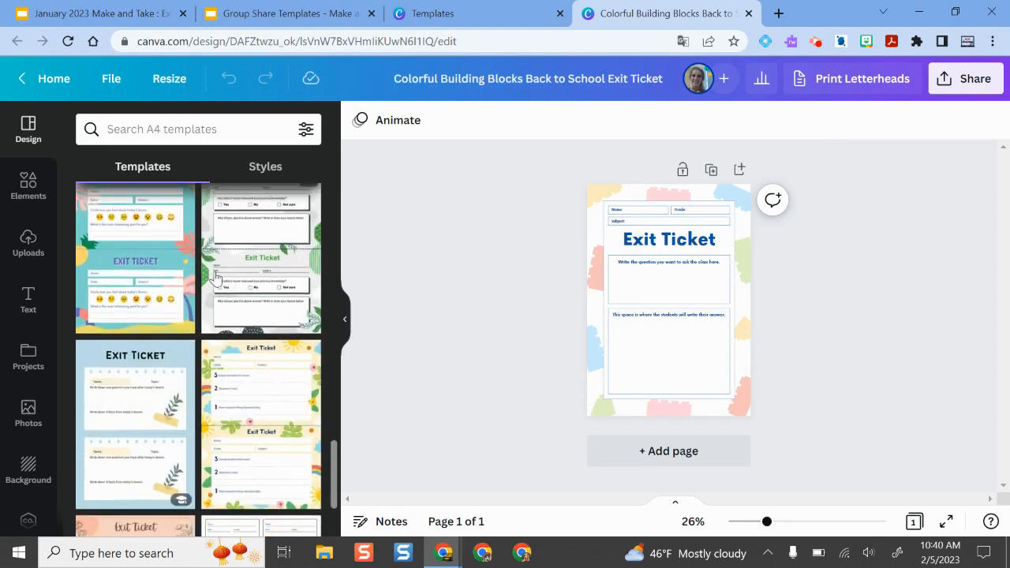
scroll(261, 391, down, 5)
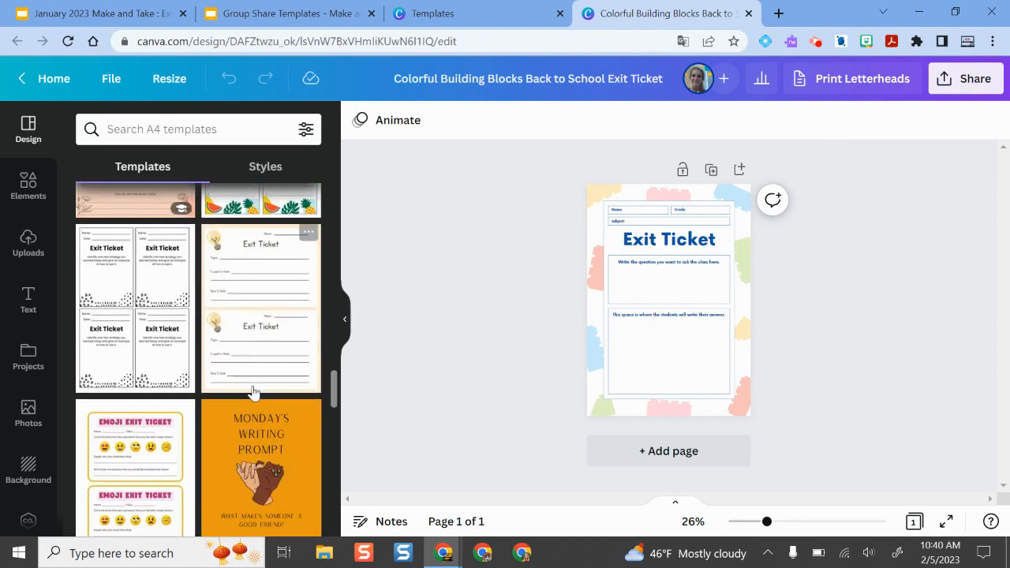
scroll(237, 357, down, 10)
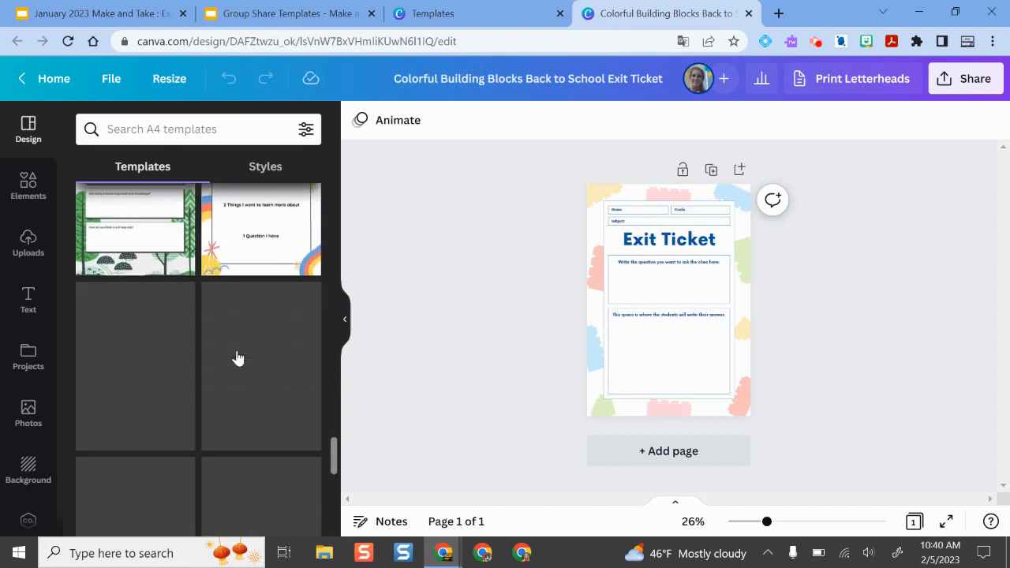
scroll(239, 353, up, 2)
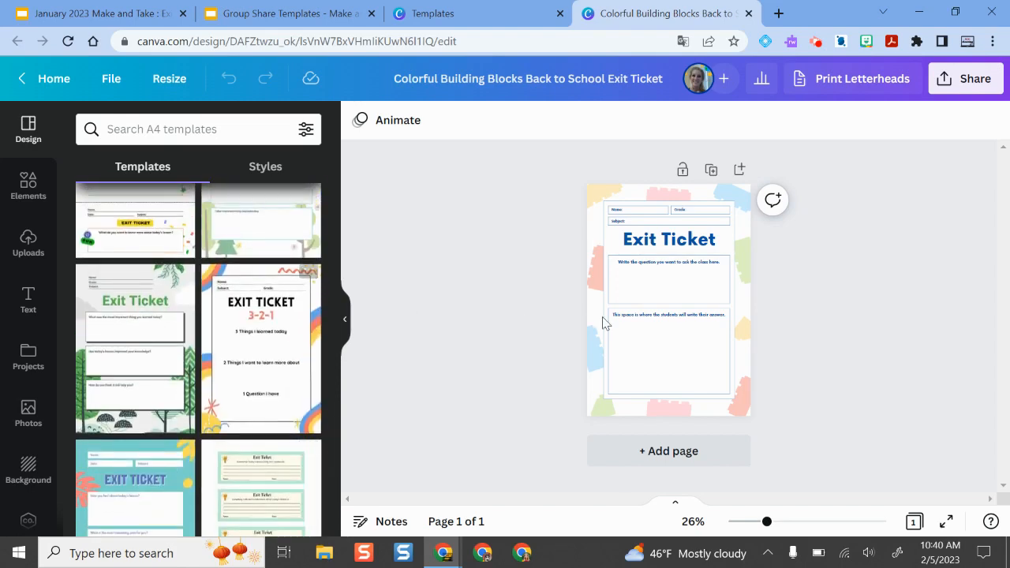
Replace the question prompt with "What are 3 key terms from the lesson?" and, on a second line, "What do they mean (provide a quick definition)?".
click(345, 335)
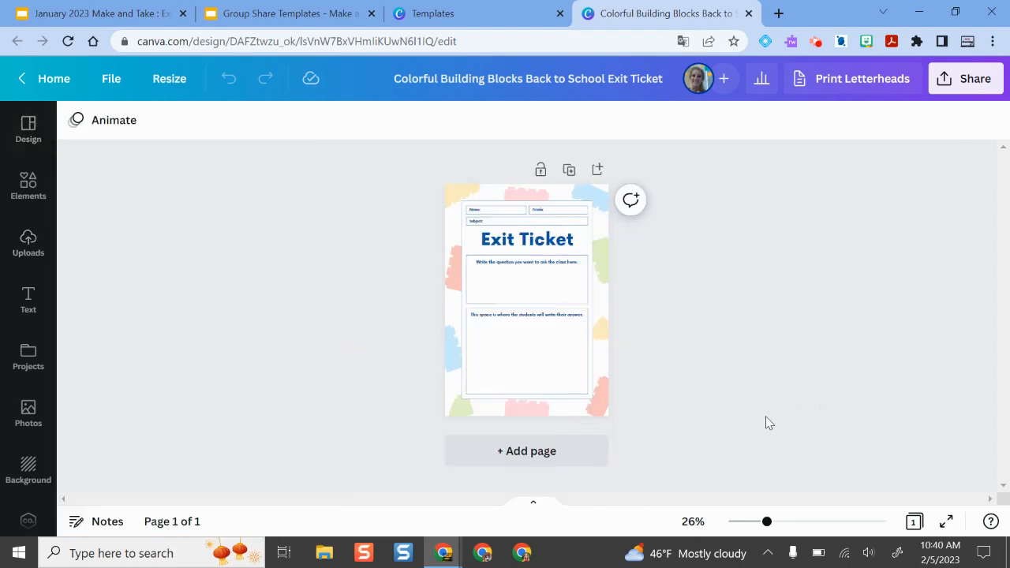
drag(770, 524, 805, 521)
scroll(568, 326, up, 3)
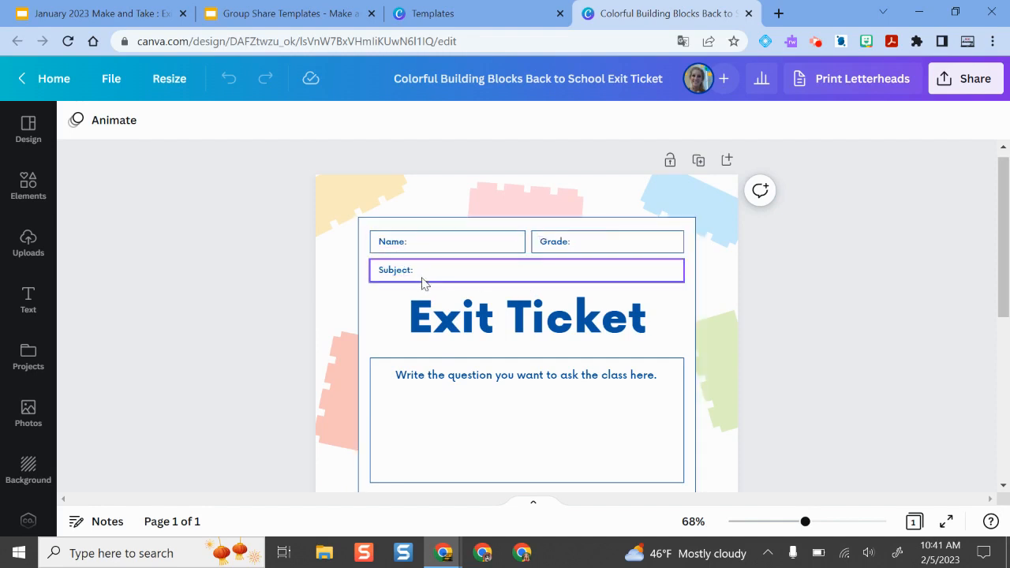
scroll(741, 274, down, 3)
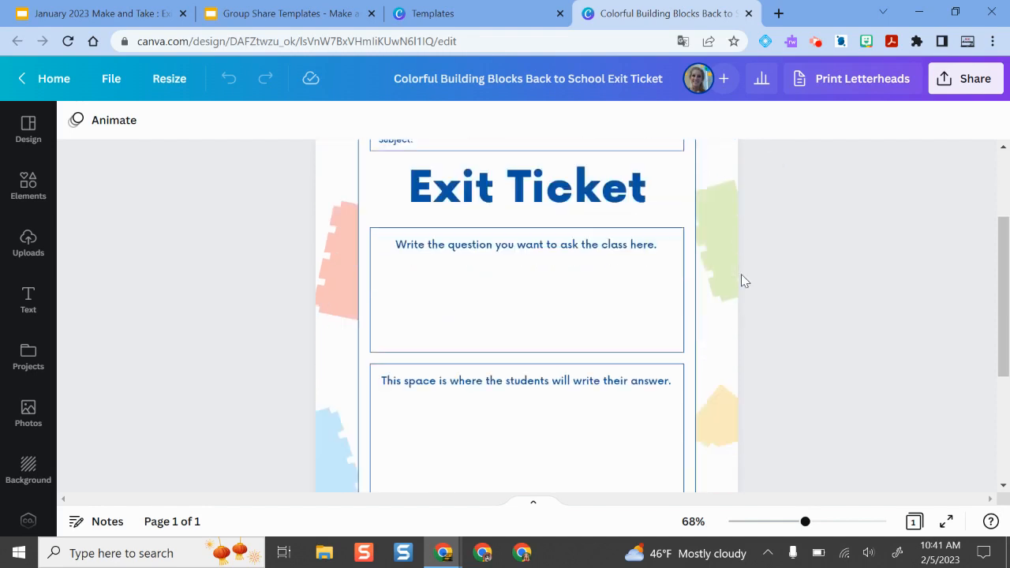
click(477, 220)
click(477, 219)
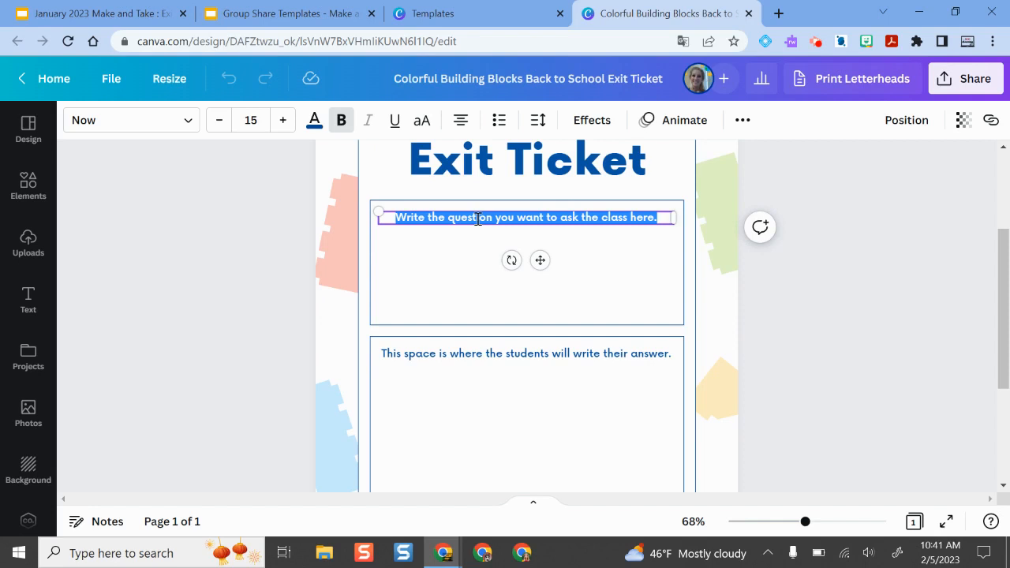
text(What)
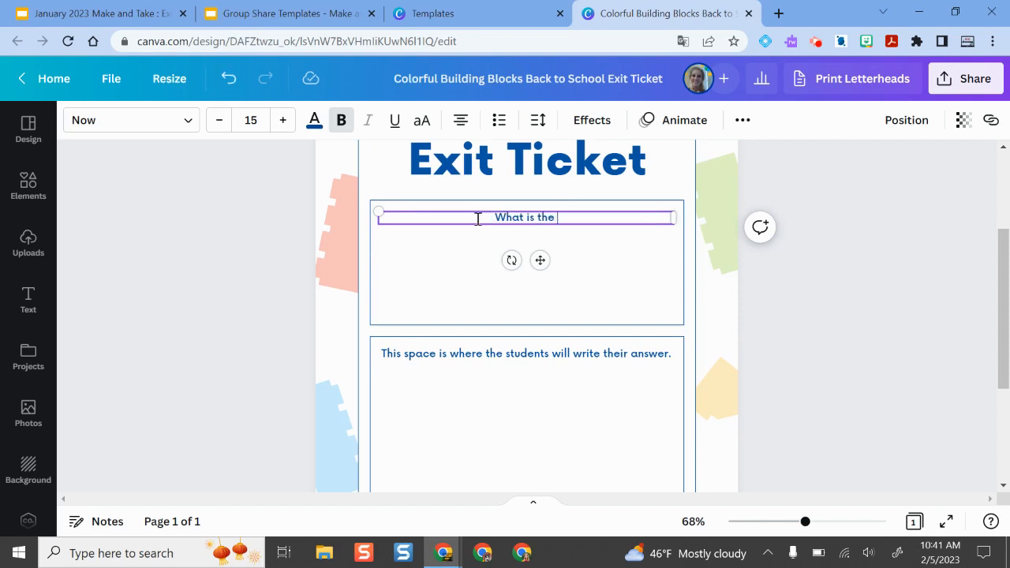
text( stood)
key(BackSpace)
text(are 3 key terms from the lesson)
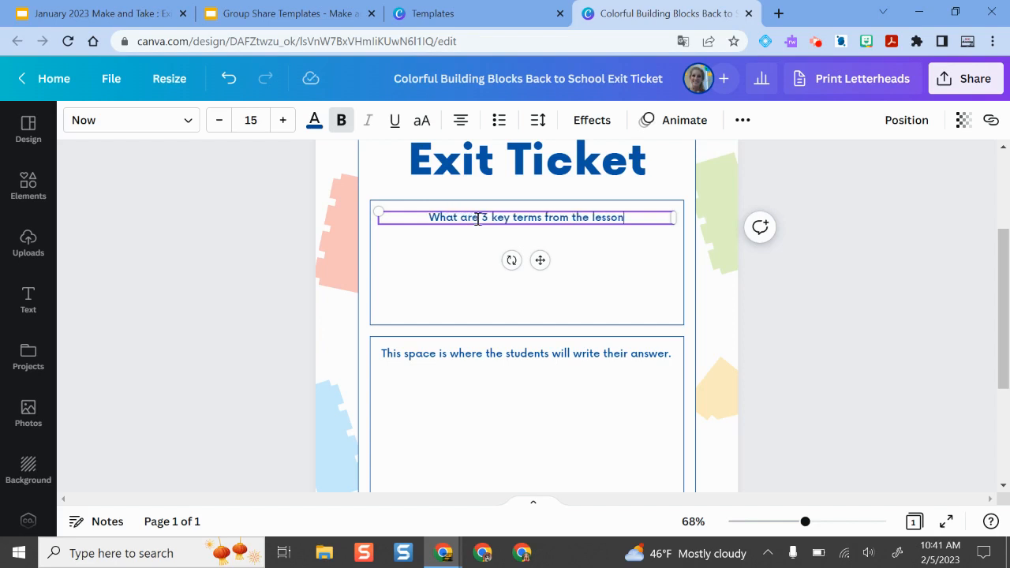
text(? What do they mean)
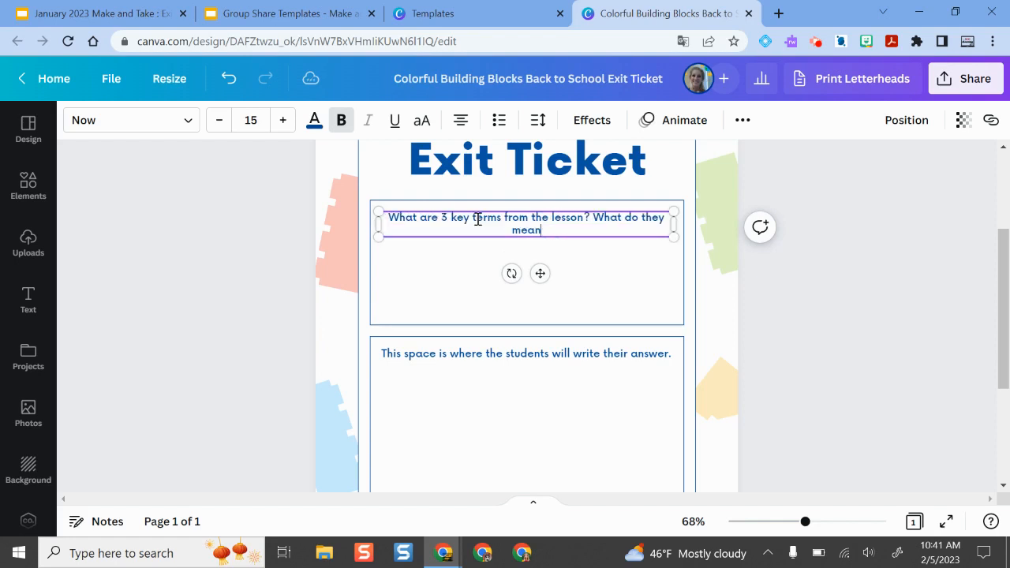
text( (provide a quick de)
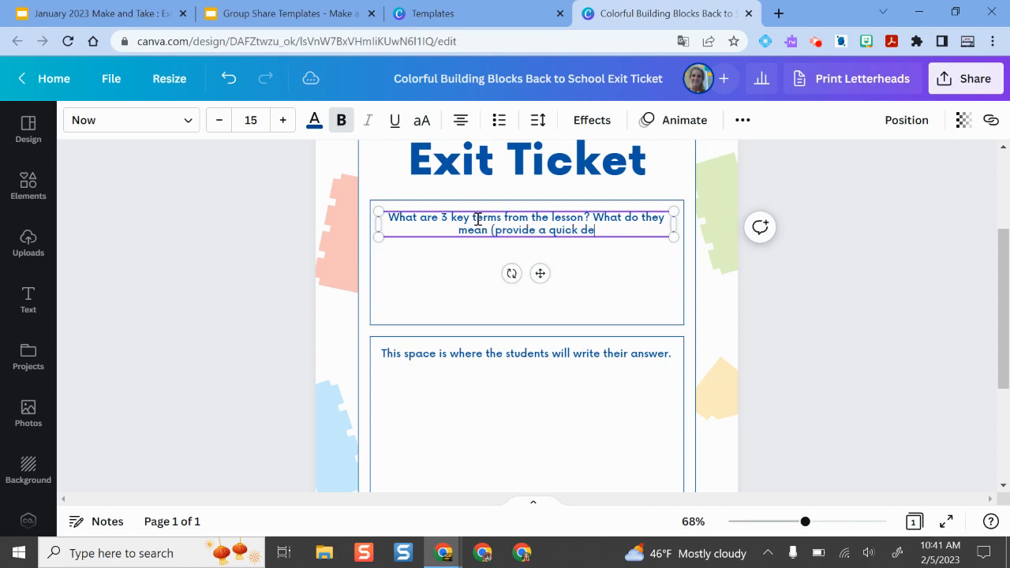
text(finition)?)
click(594, 222)
key(Return)
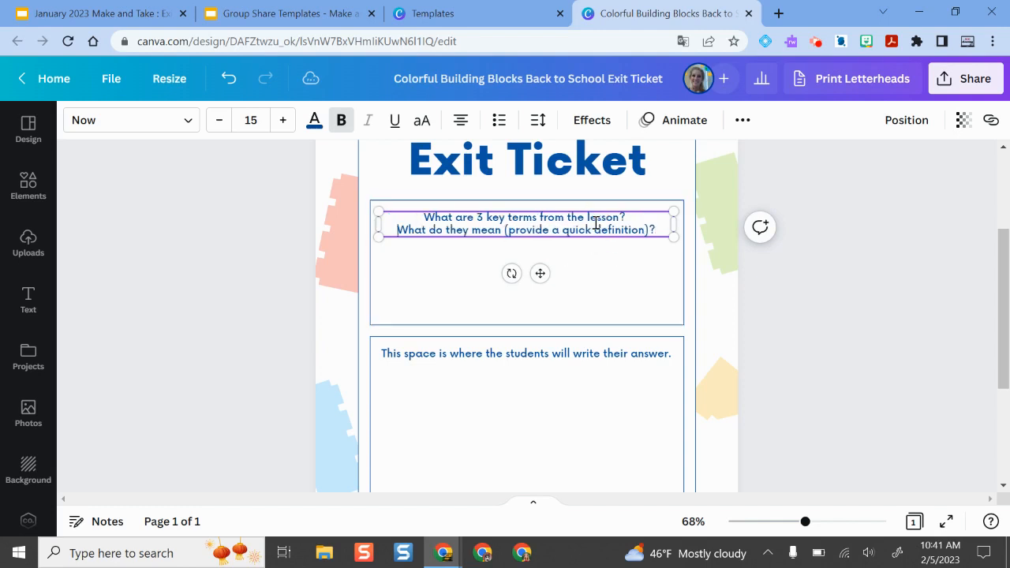
Extend the question box slightly upward and move the key terms question up to sit just inside its upper edge.
scroll(608, 293, down, 1)
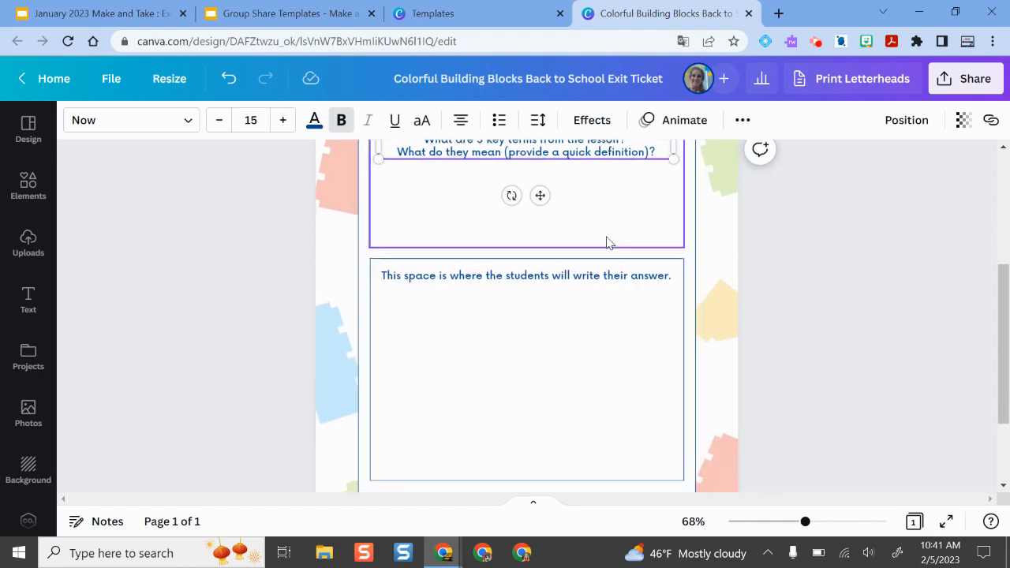
scroll(557, 320, up, 1)
click(535, 355)
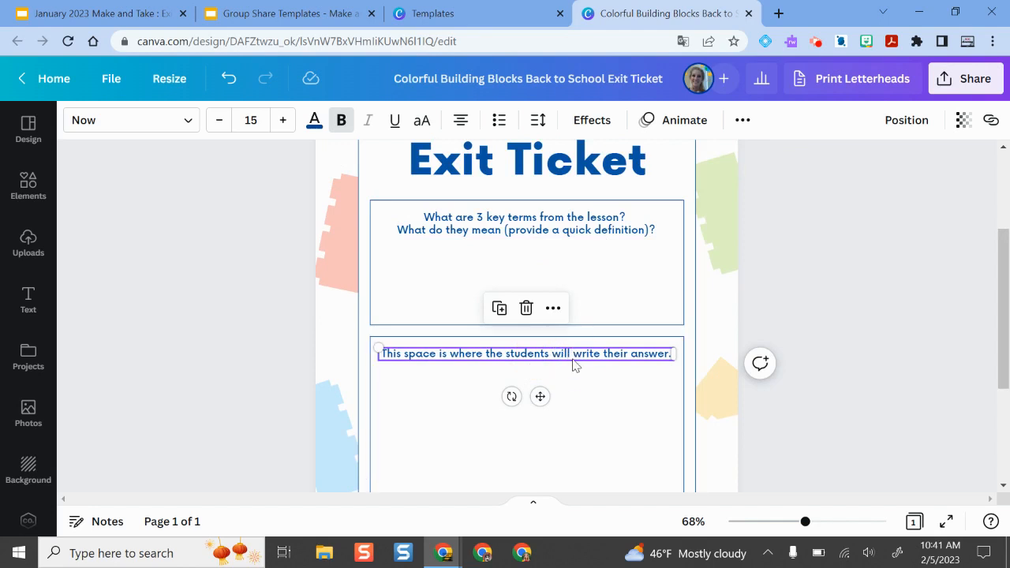
double_click(573, 359)
click(527, 294)
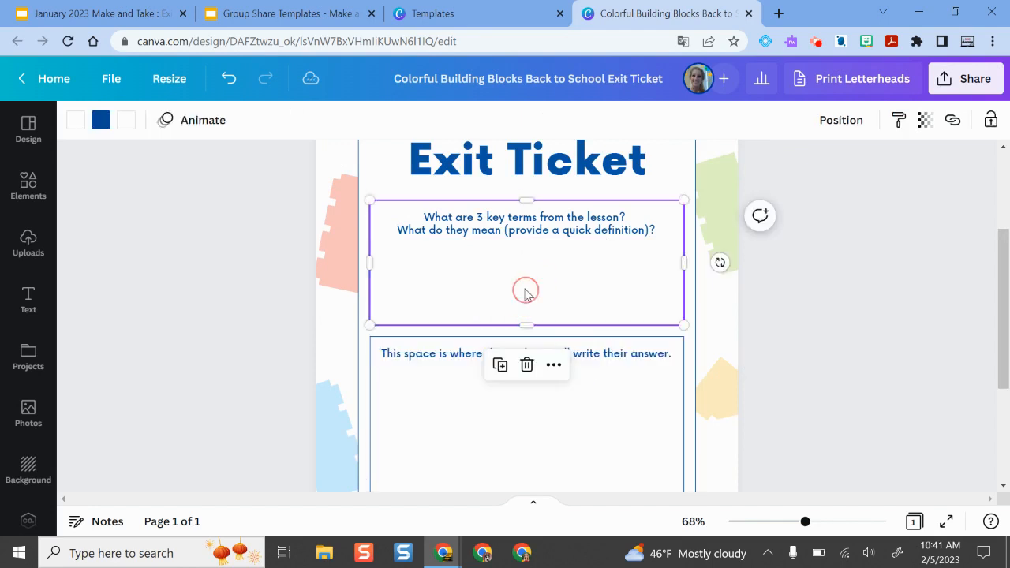
drag(526, 200, 523, 188)
drag(497, 227, 491, 199)
Move the student answer text lower and shrink its box by bringing the upper edge down above the text.
scroll(563, 334, down, 3)
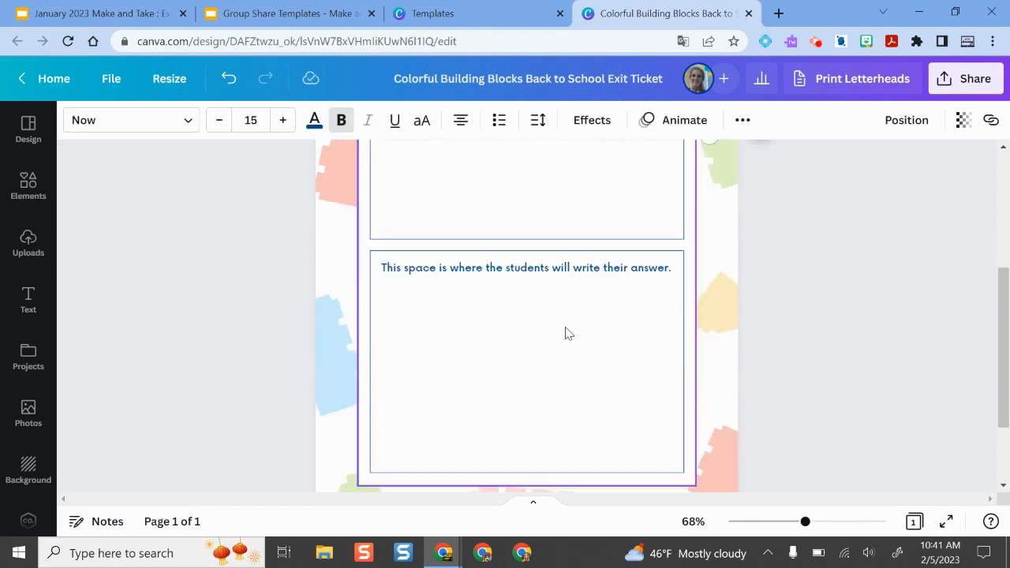
click(509, 203)
drag(509, 204, 505, 237)
click(645, 210)
drag(524, 179, 526, 213)
Clear the placeholder text in the lower answer box and turn off its bold formatting.
double_click(457, 229)
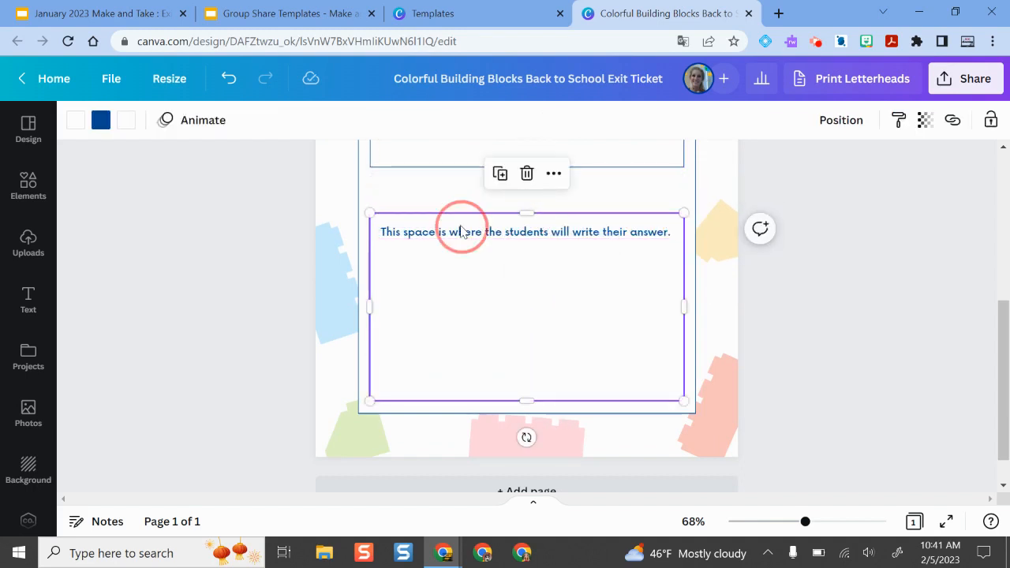
text(what is)
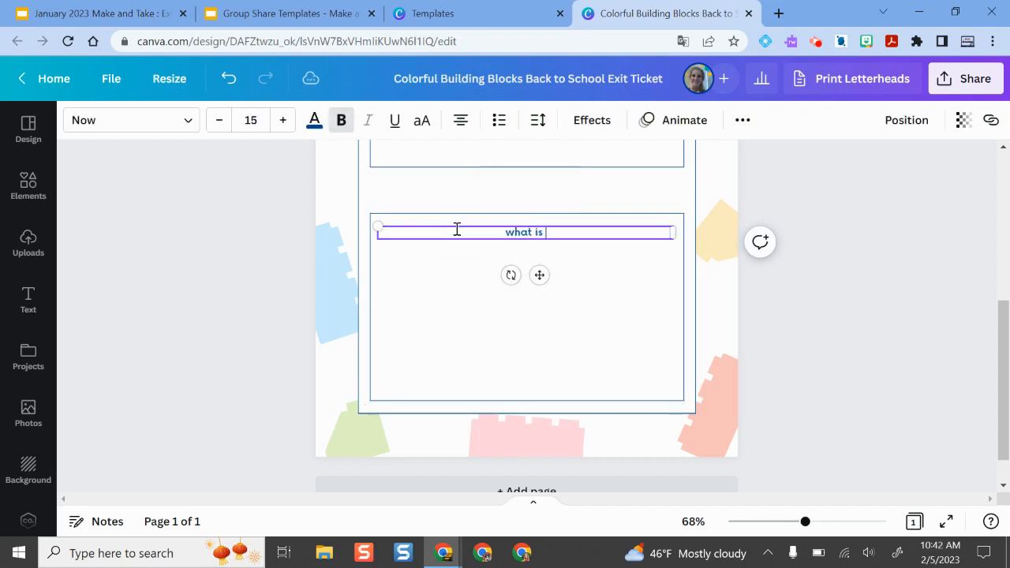
text(Qhat)
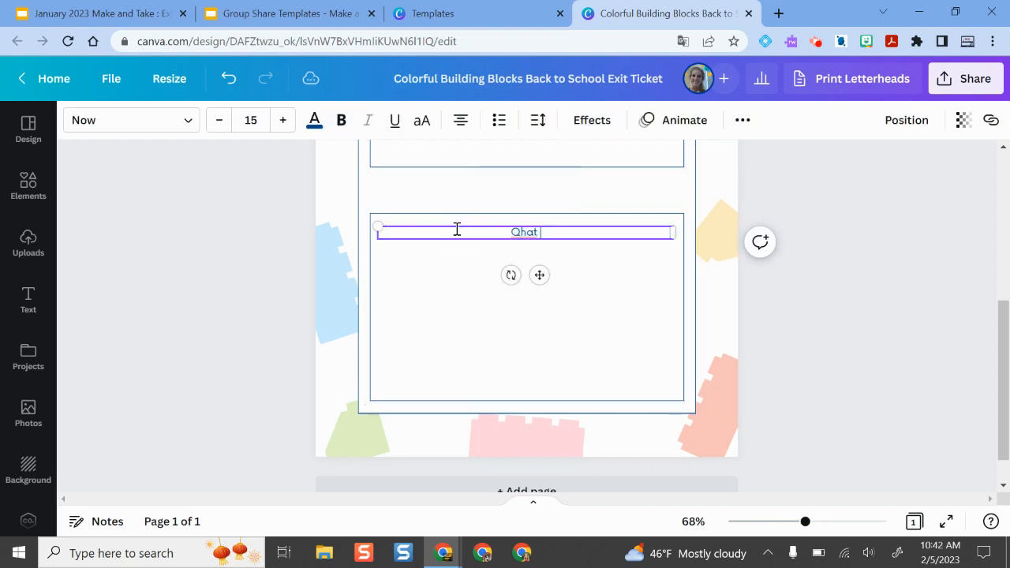
key(BackSpace)
key(BackSpace)
key(BackSpace)
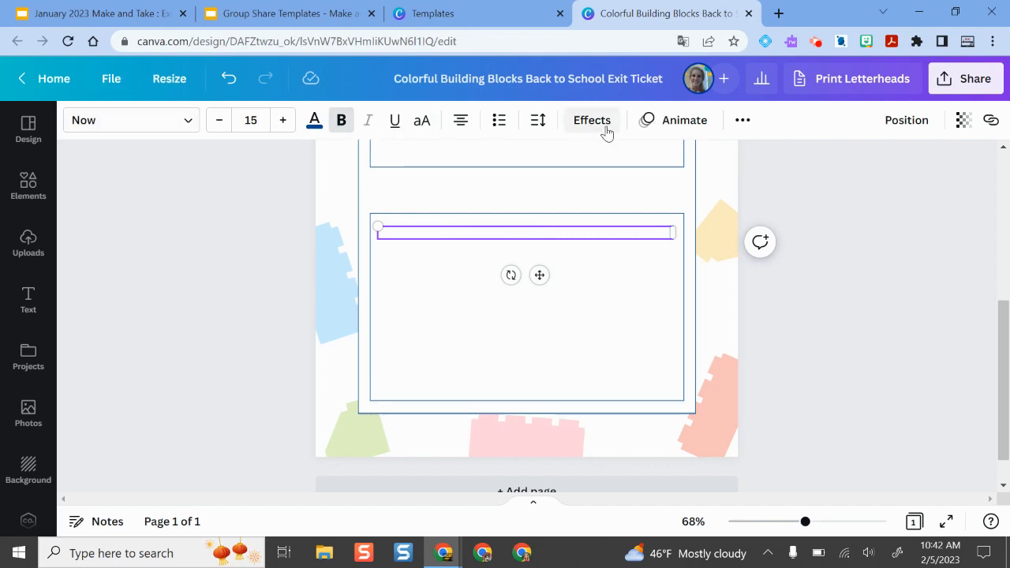
click(343, 118)
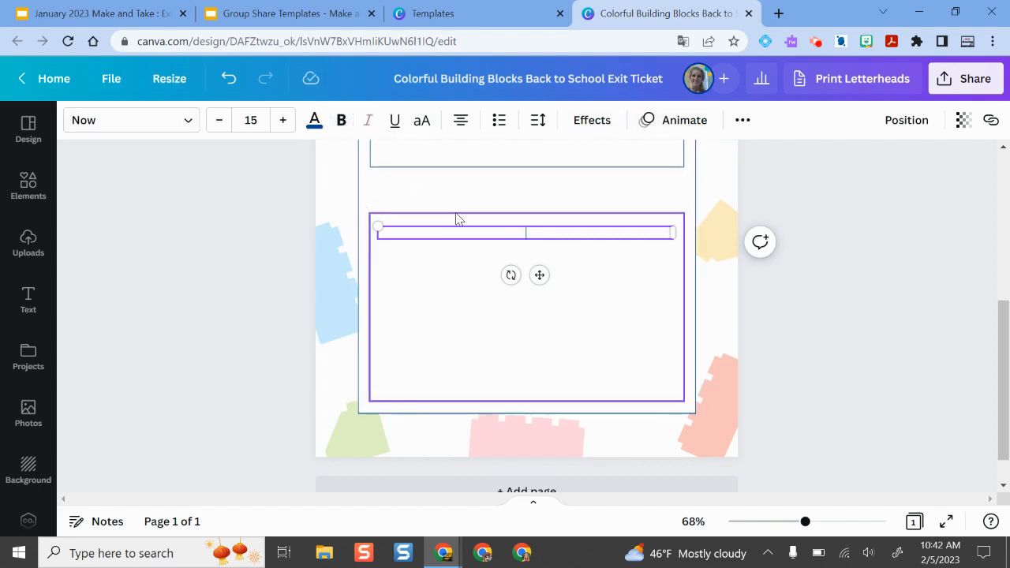
Enter "What is something that you are unsure about from the lesson? Something you need more time to explore, more information on, etc.?" in the lower box.
text(What is something that )
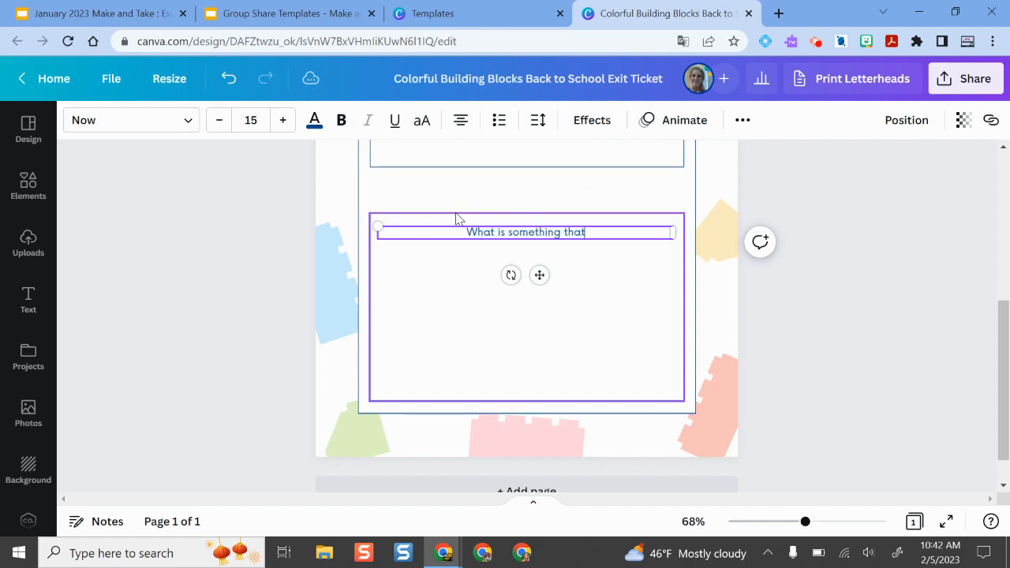
text(you a)
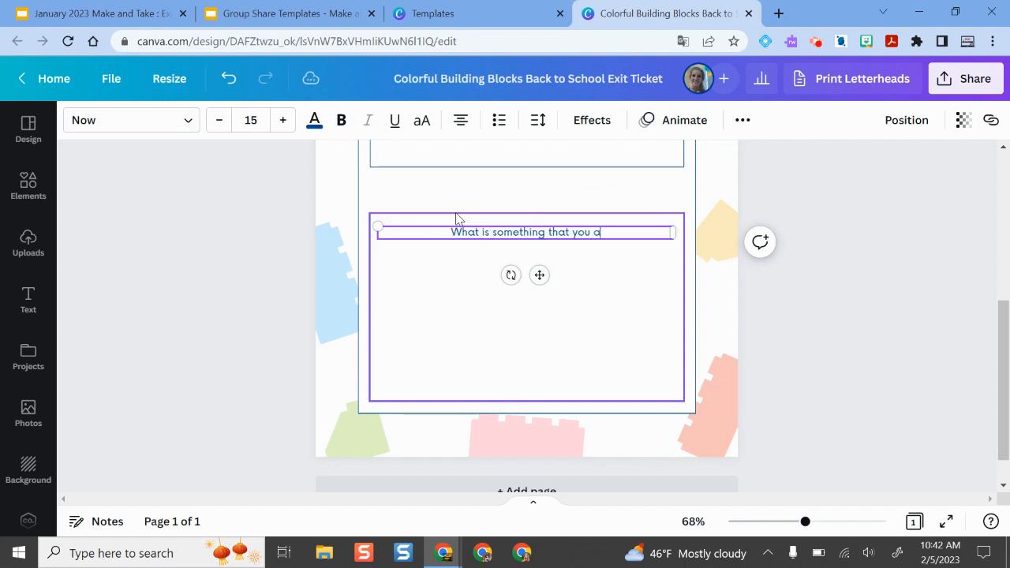
text(re unsure about from theles)
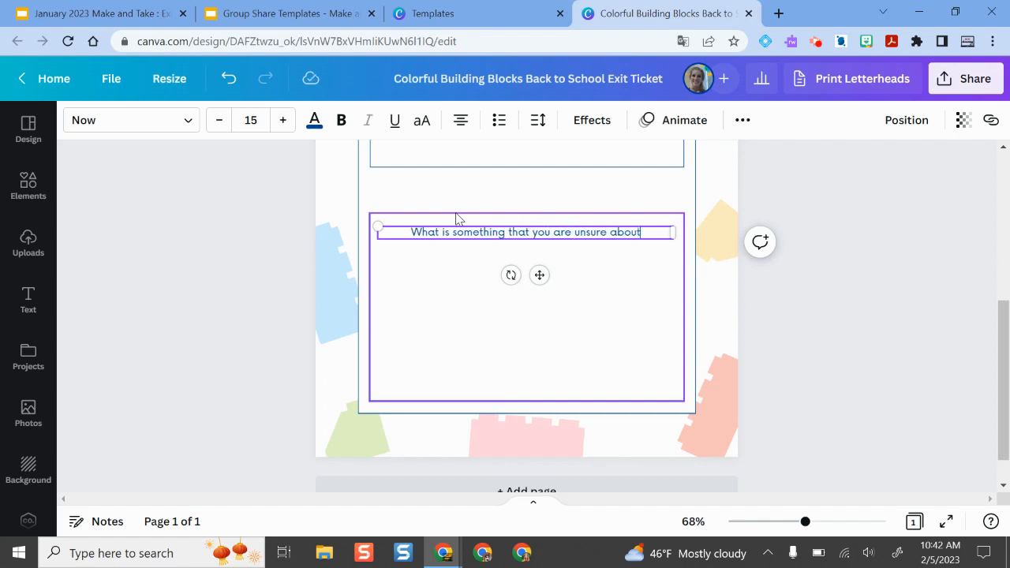
key(BackSpace)
key(BackSpace)
key(BackSpace)
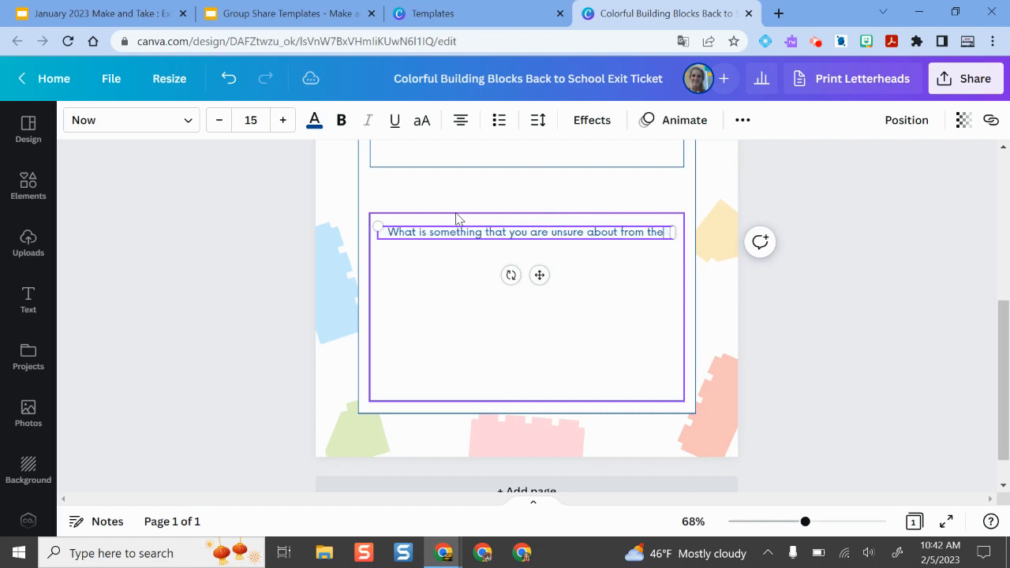
text(lesson? Someth)
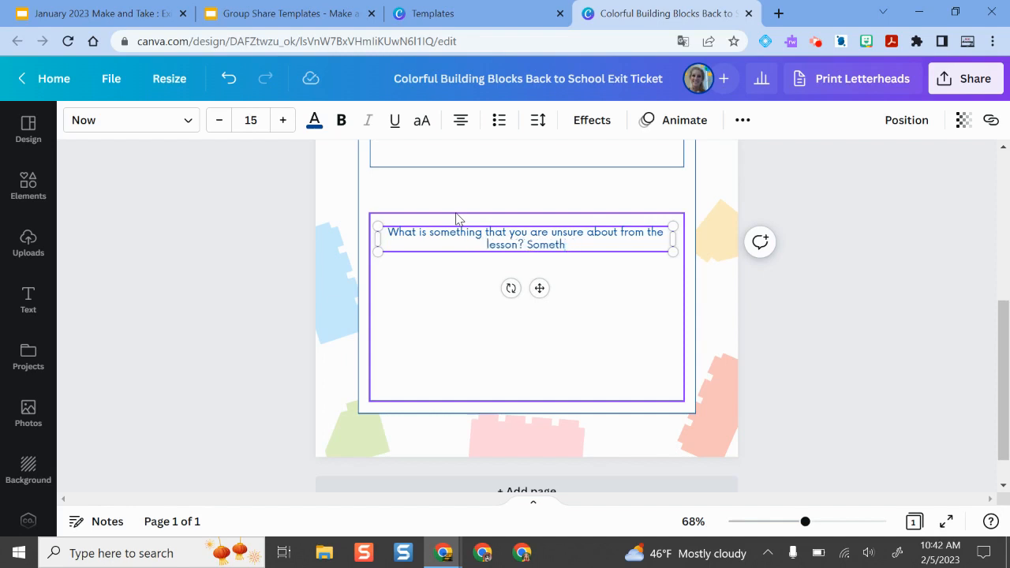
text(explore, f)
key(BackSpace)
text(more informa)
text(, etc.?)
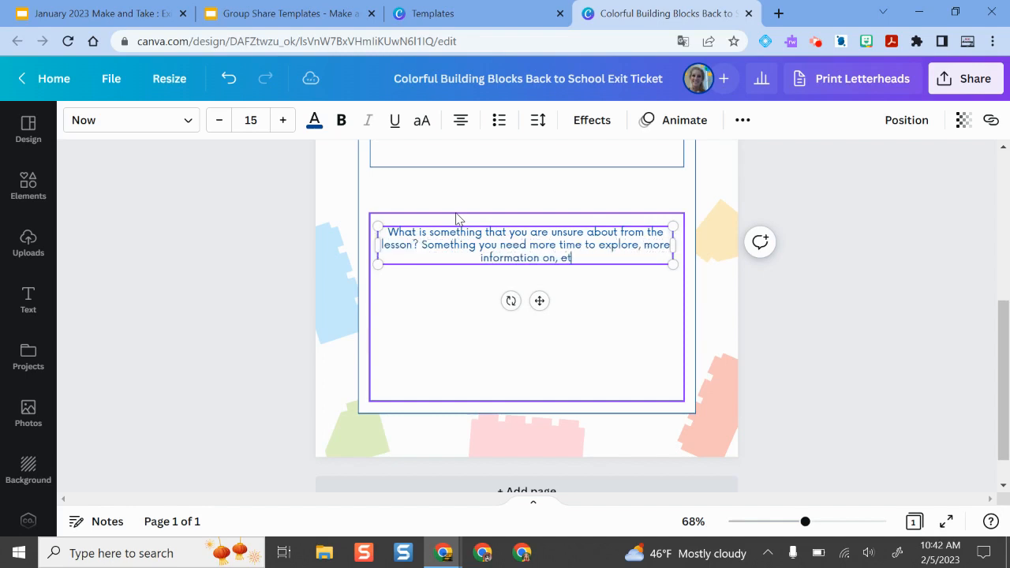
Make the whole question in the lower box bold.
key(ctrl+a)
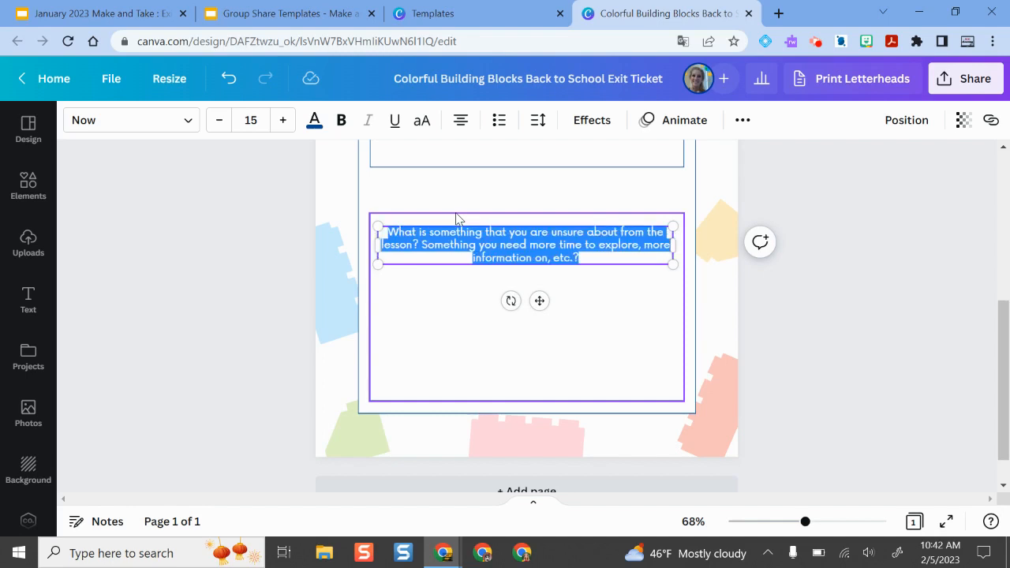
key(ctrl+v)
key(ctrl+z)
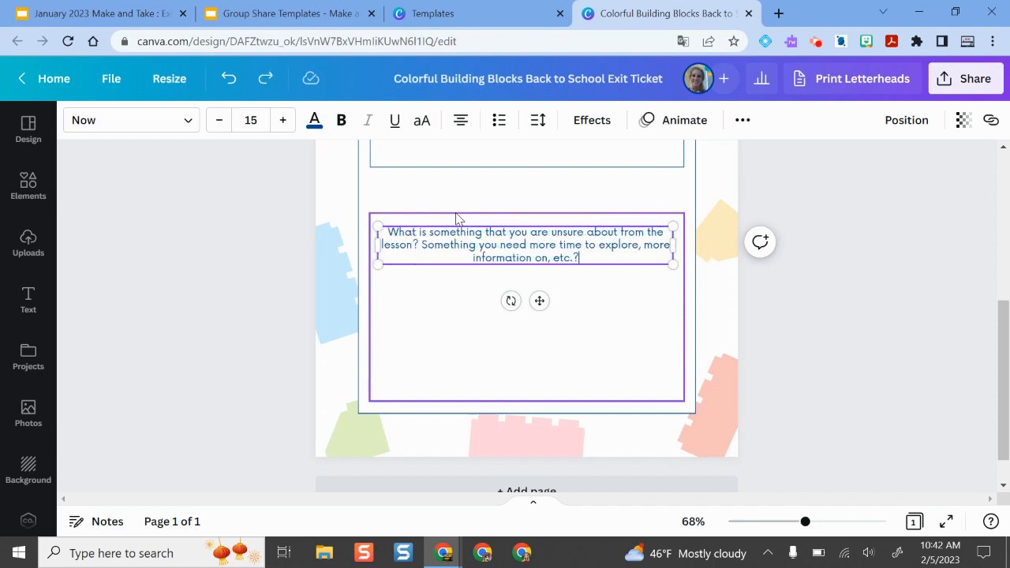
key(ctrl+a)
key(ctrl+b)
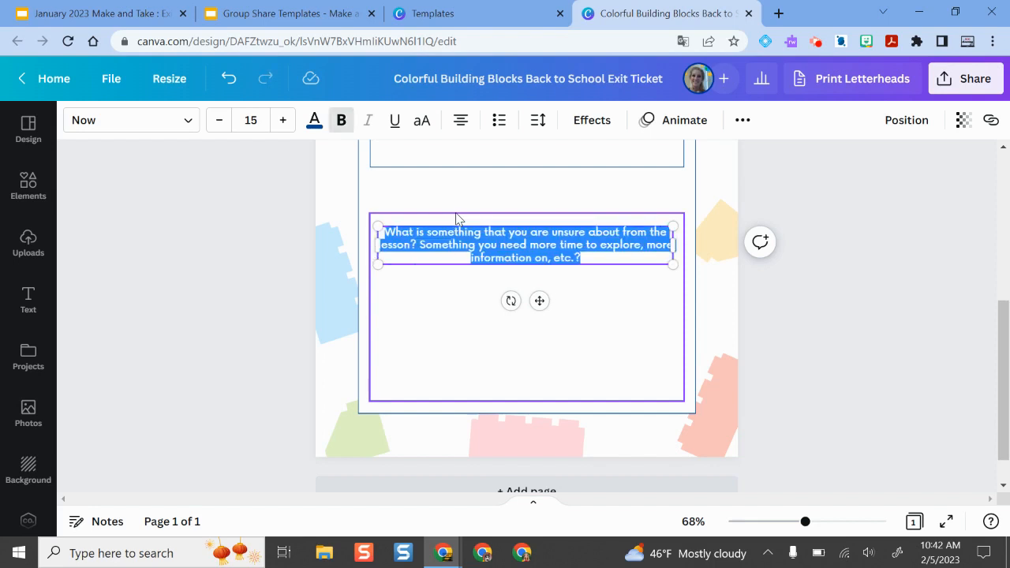
click(867, 354)
scroll(784, 344, up, 2)
click(550, 309)
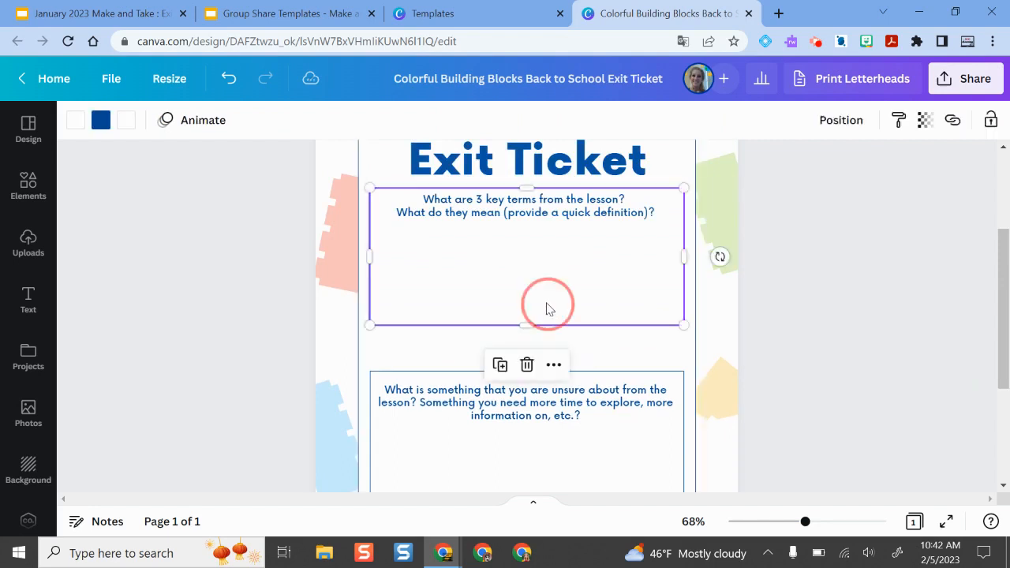
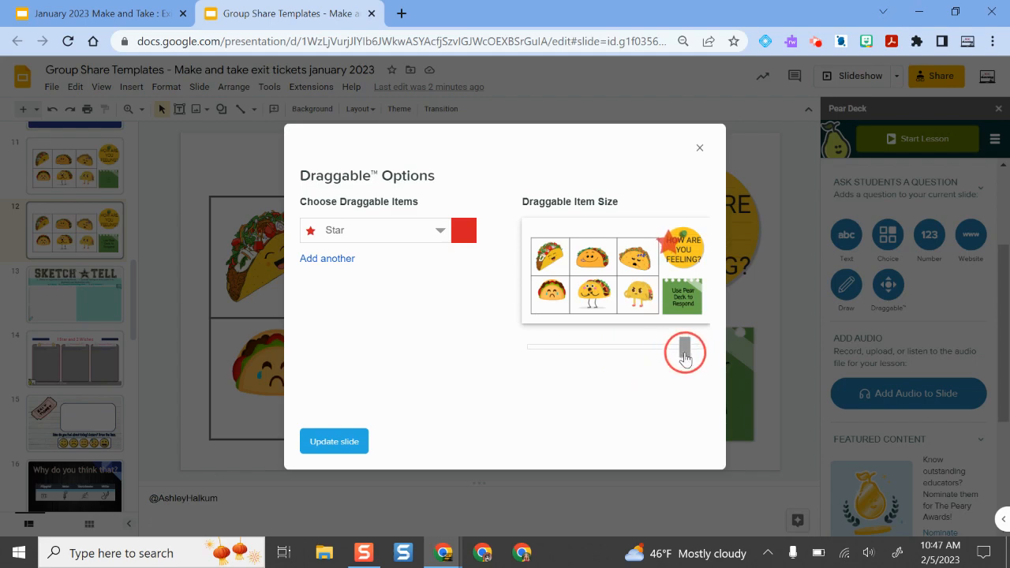
Change the star draggable's colour to grey and apply the draggable options to the "How are you feeling?" taco slide.
click(455, 243)
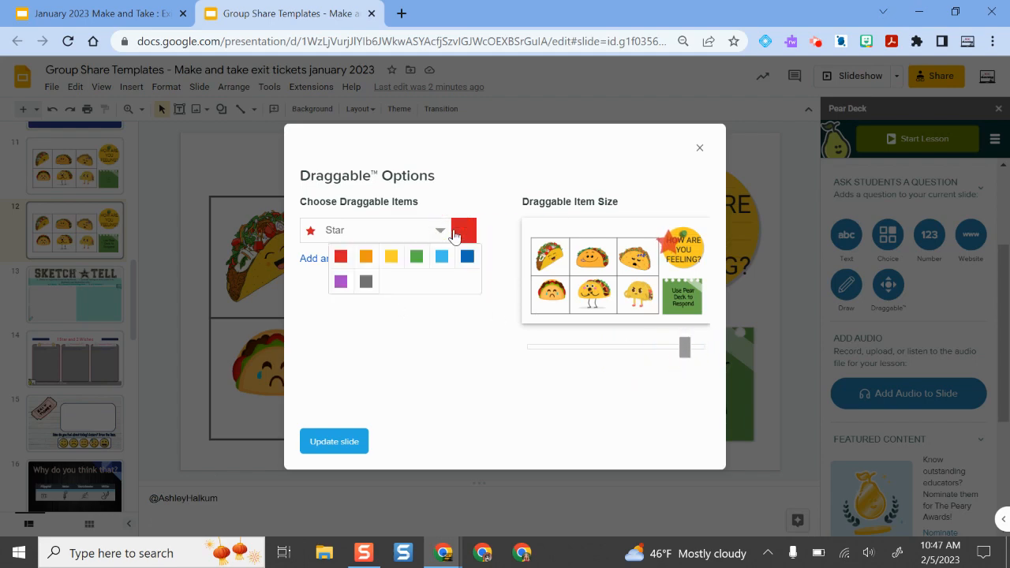
click(366, 283)
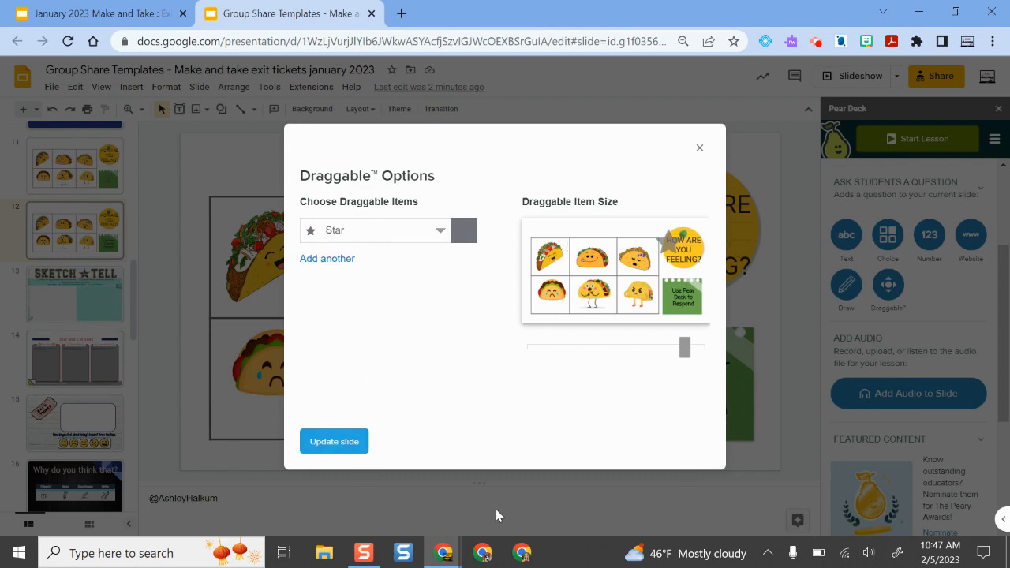
click(332, 442)
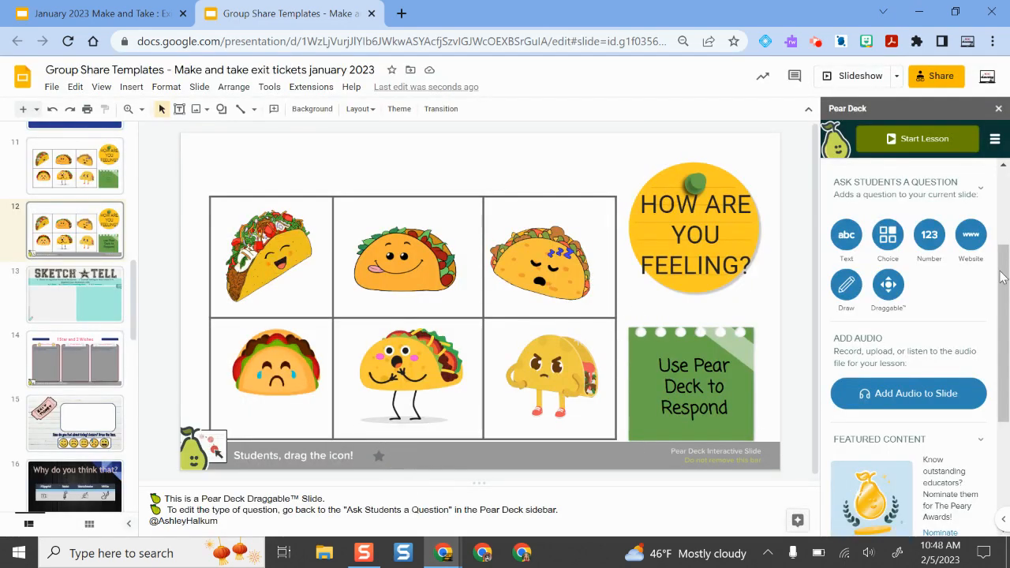
Launch the presentation as an instructor-paced Pear Deck lesson and start the class.
click(939, 147)
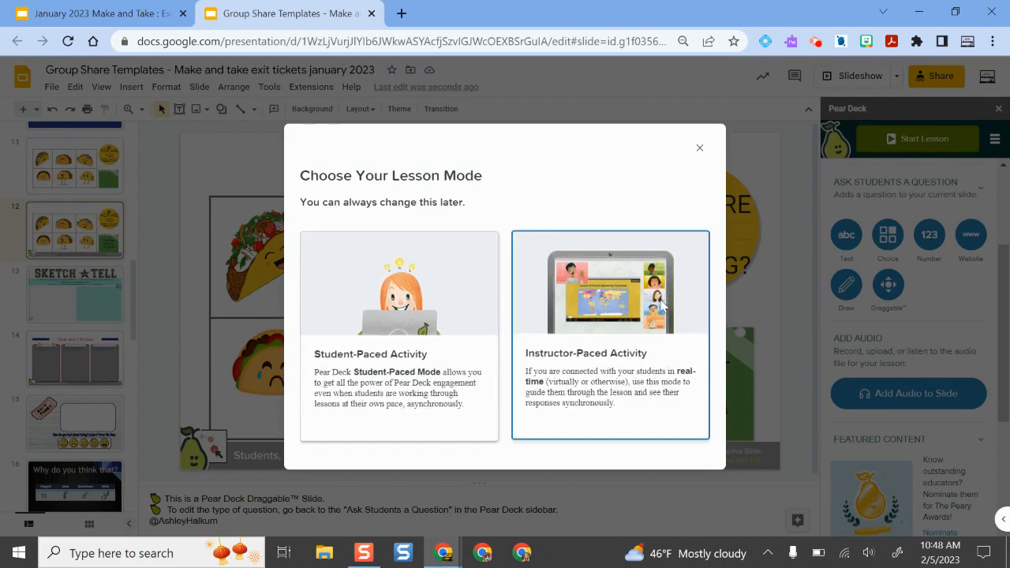
click(650, 357)
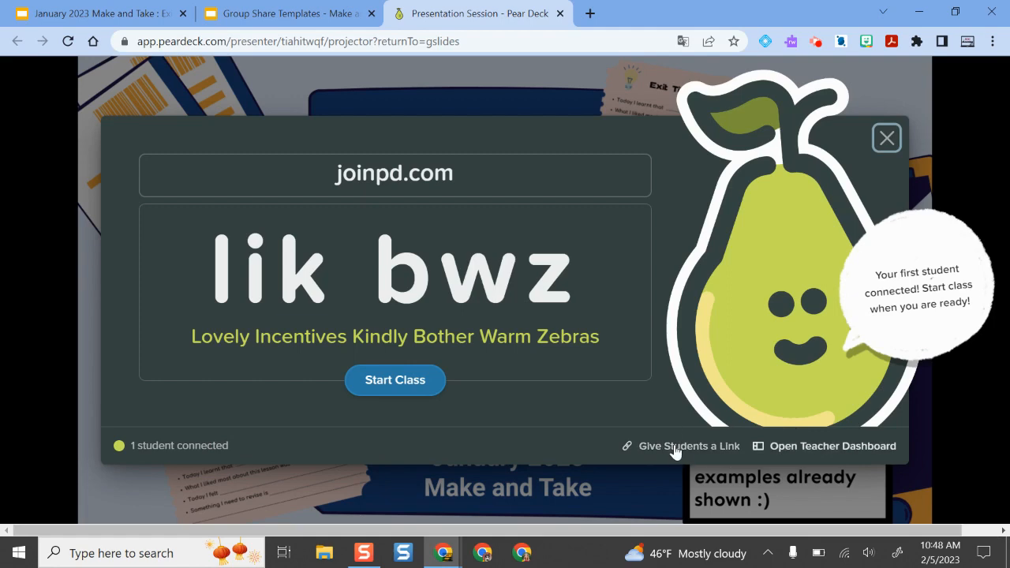
click(407, 379)
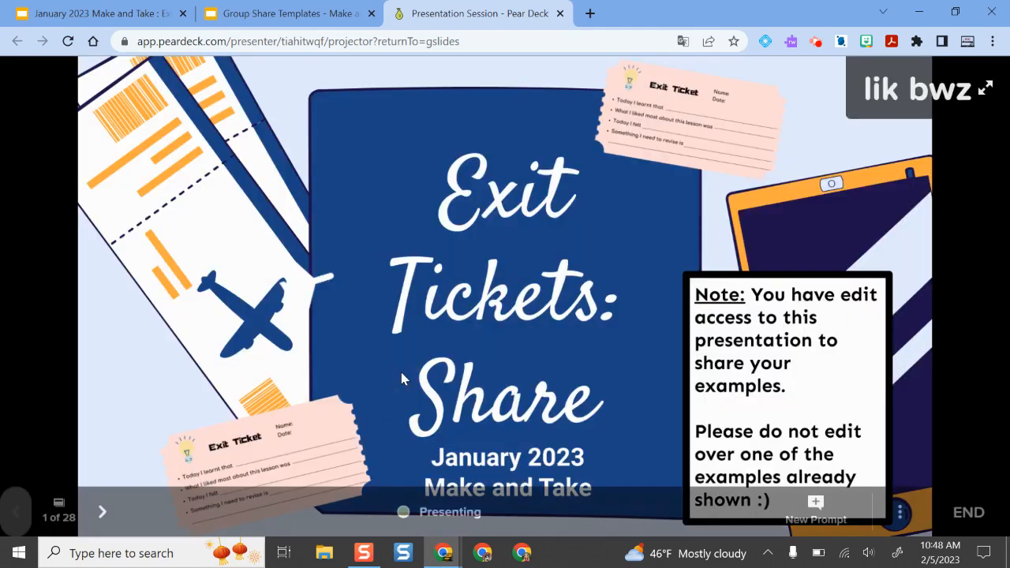
Advance the live presentation to slide 12, the "How are you feeling?" taco slide.
click(102, 511)
click(102, 511)
click(104, 512)
click(105, 512)
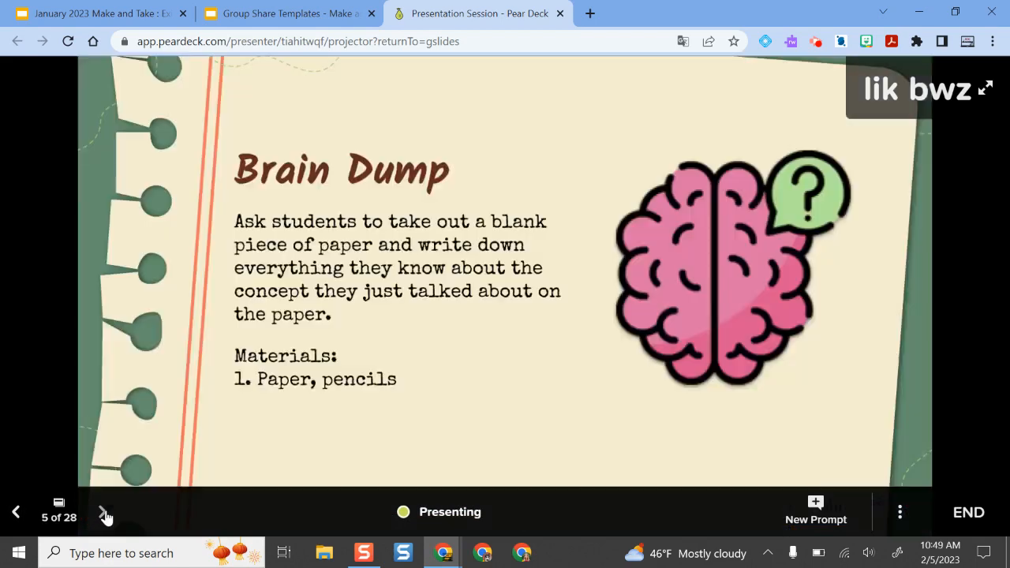
click(104, 512)
click(104, 513)
click(104, 513)
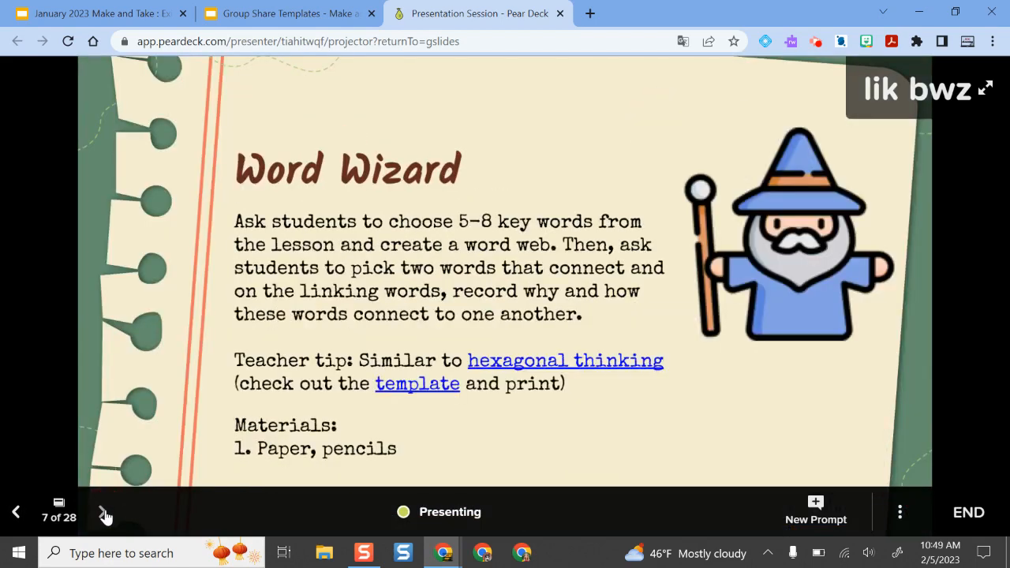
click(104, 512)
click(104, 513)
click(104, 513)
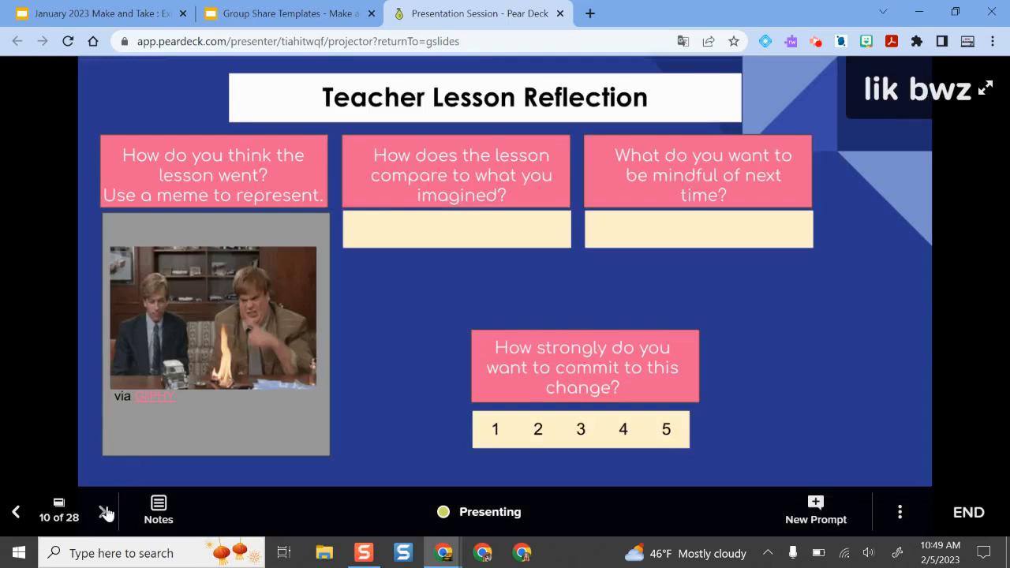
click(104, 513)
click(104, 513)
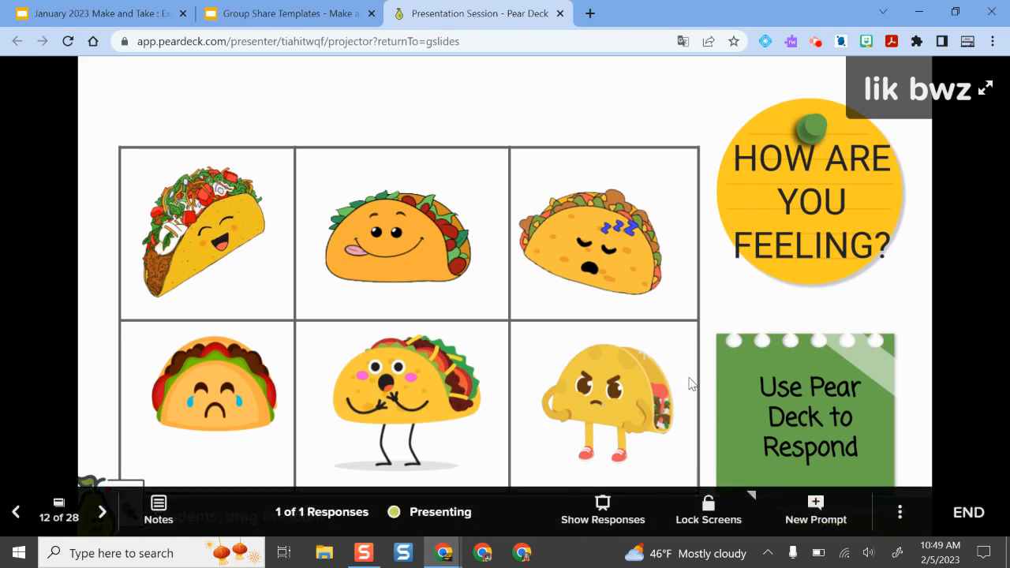
Show the student responses on the taco slide and view them in grid, list and overlay layouts.
click(603, 512)
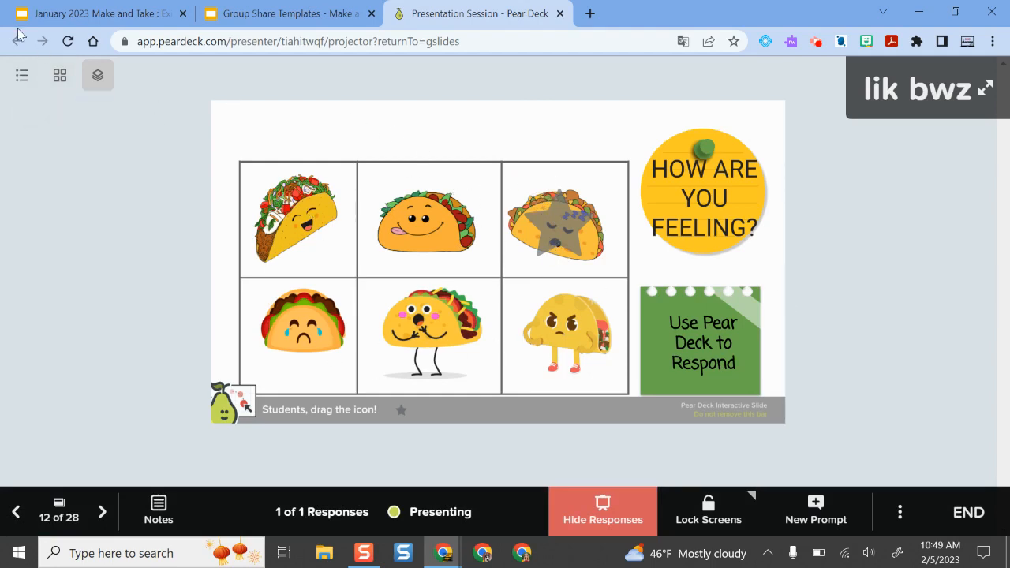
click(60, 75)
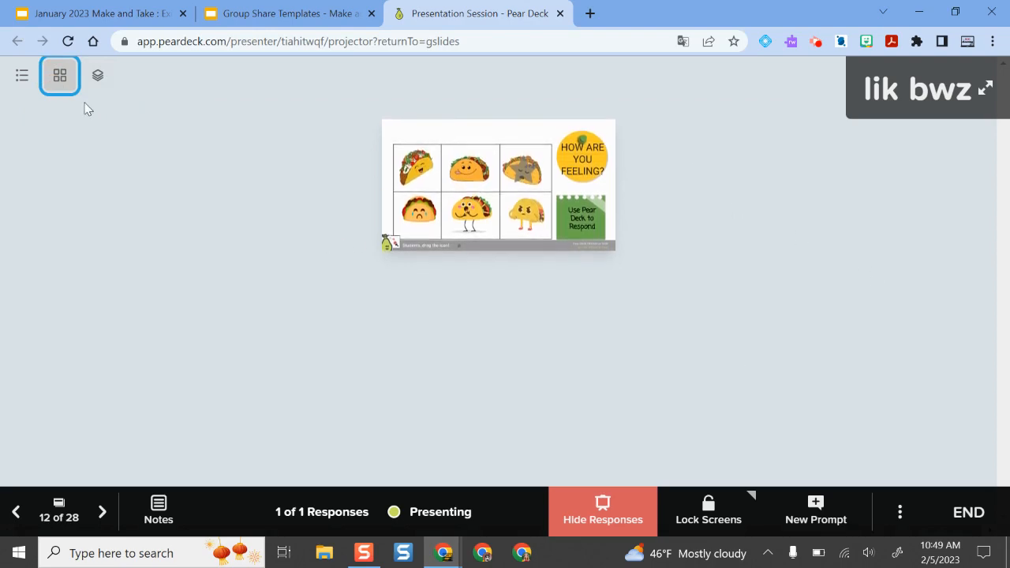
click(22, 75)
scroll(473, 270, down, 3)
scroll(590, 276, up, 3)
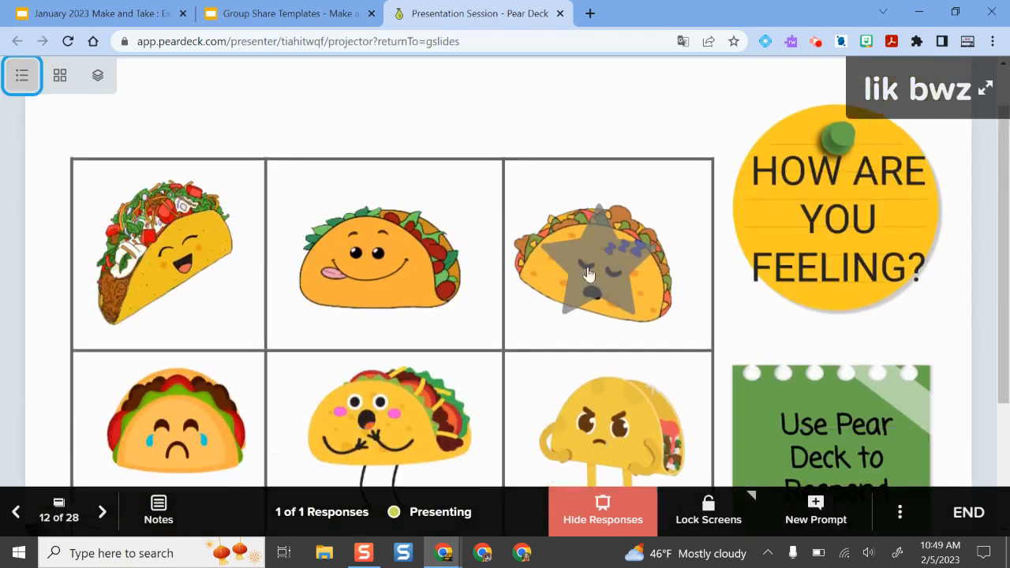
click(96, 77)
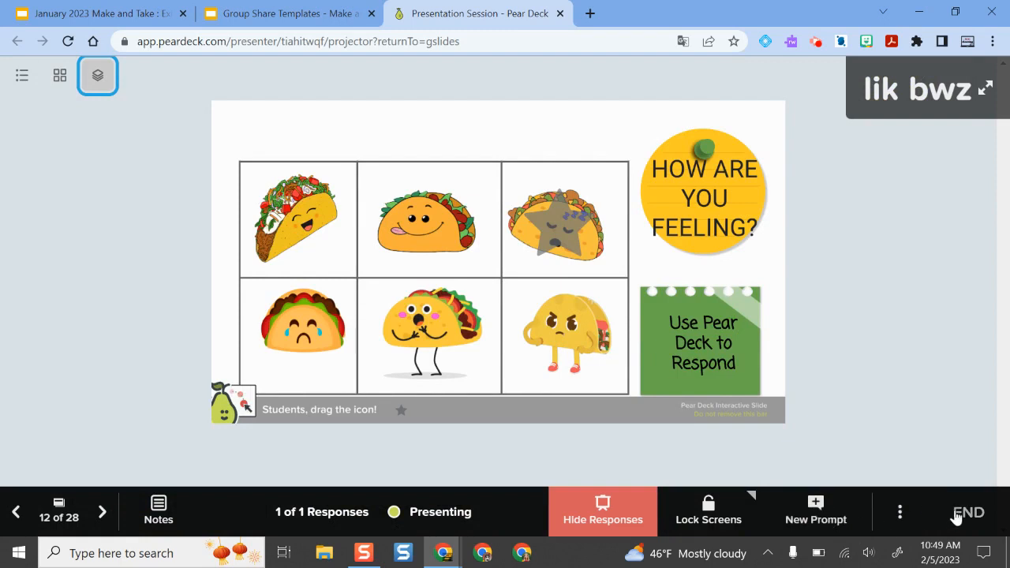
End the Pear Deck session and save it under the name "taco prompt exit ticket".
click(982, 516)
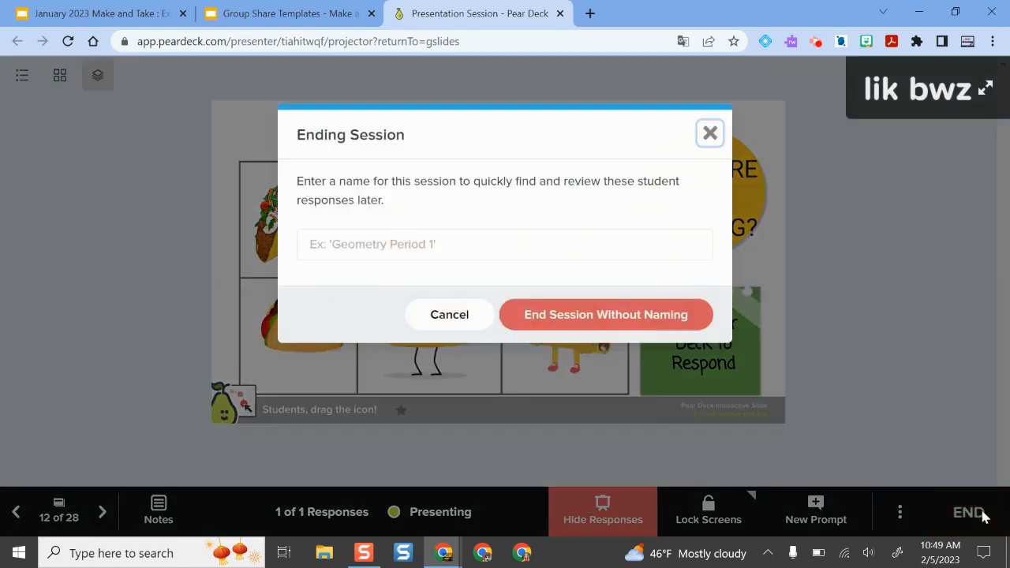
click(361, 239)
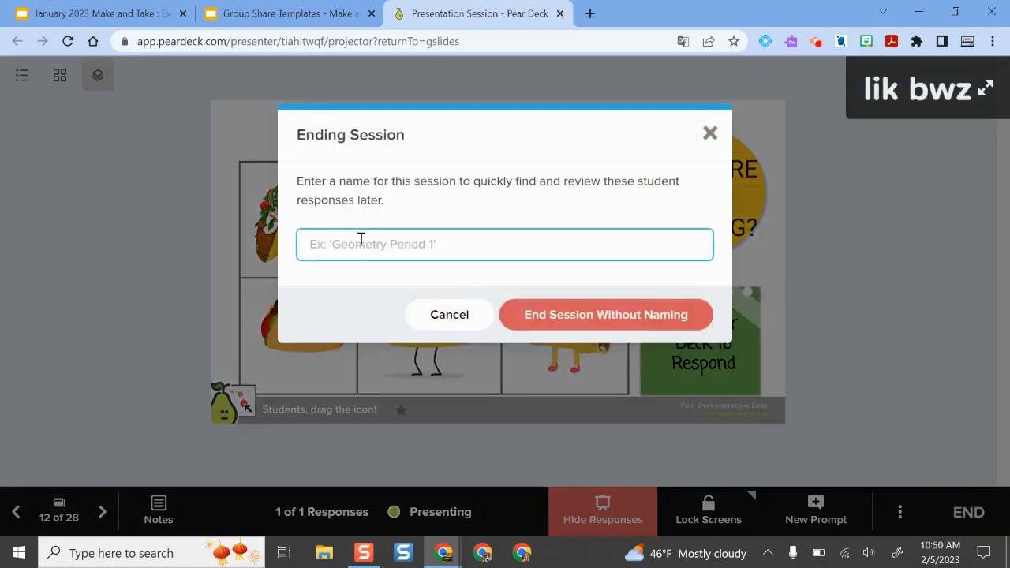
text(taco prompt)
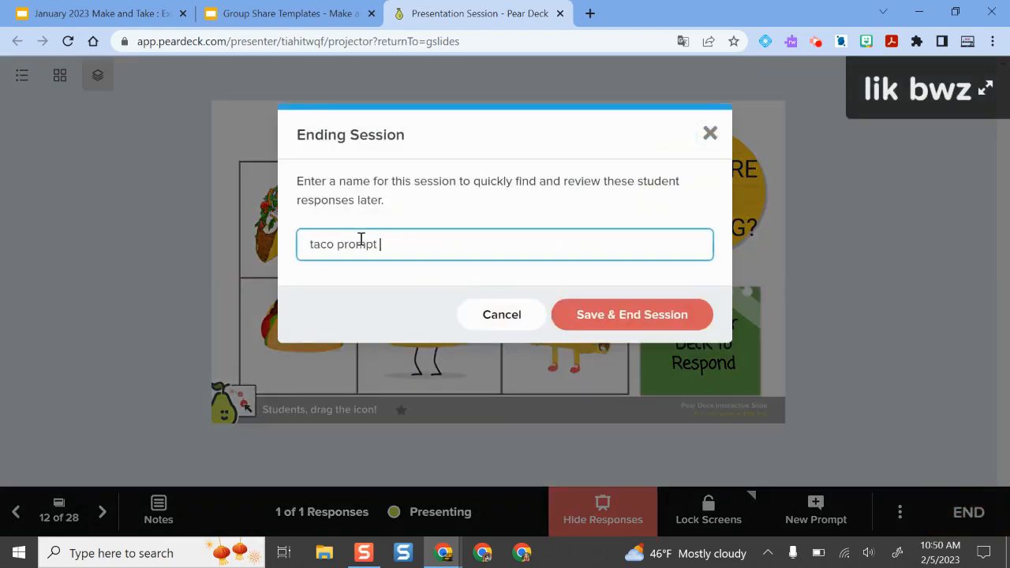
text( exit ticket)
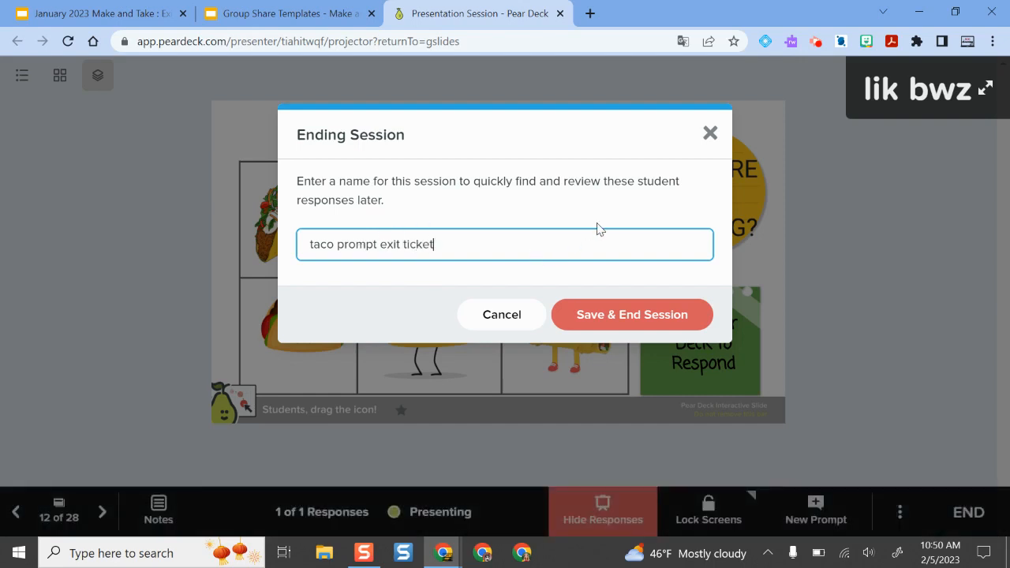
click(614, 317)
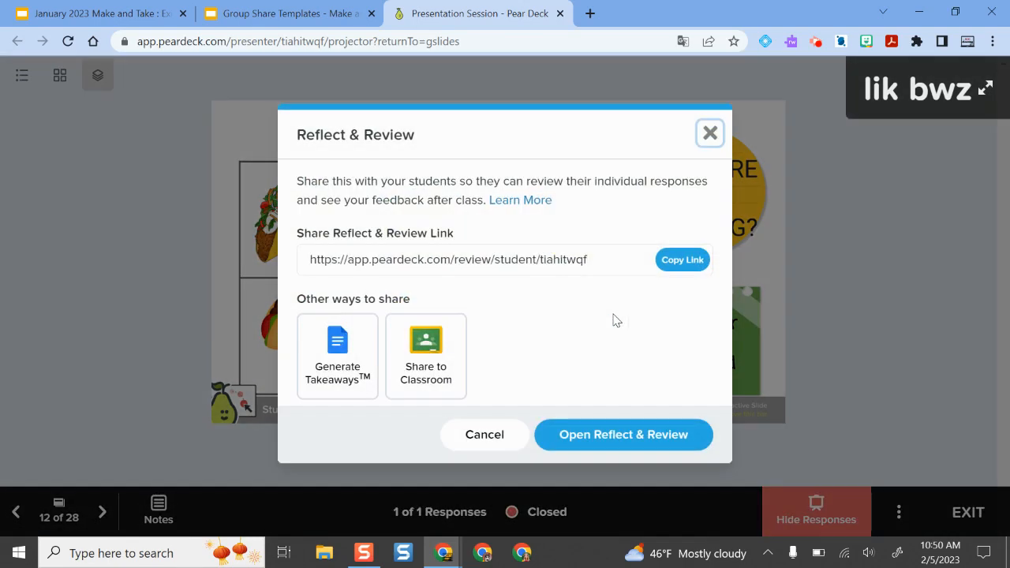
Look at the session's Reflect & Review page, close it, and exit the closed presentation session.
click(655, 440)
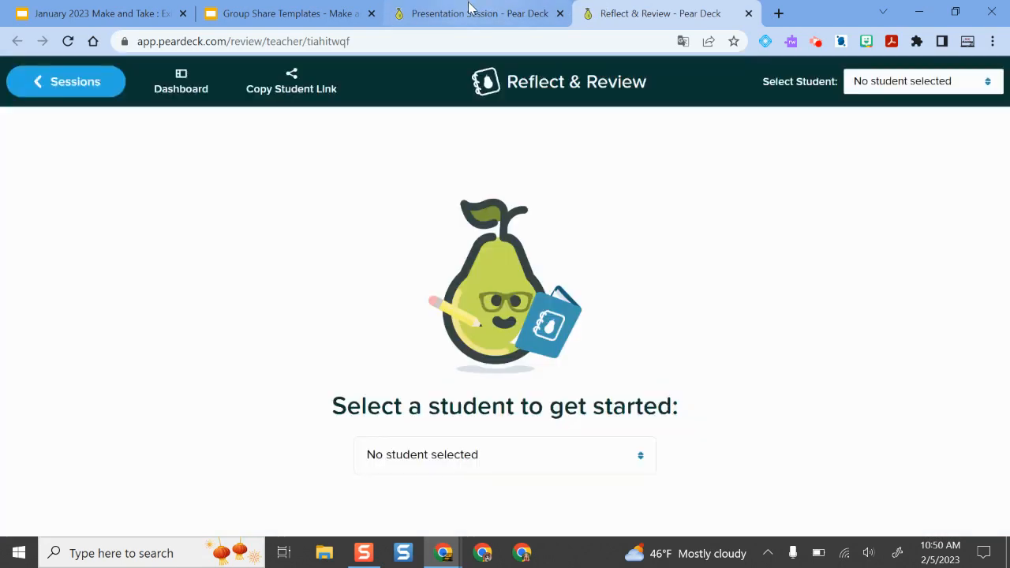
click(749, 13)
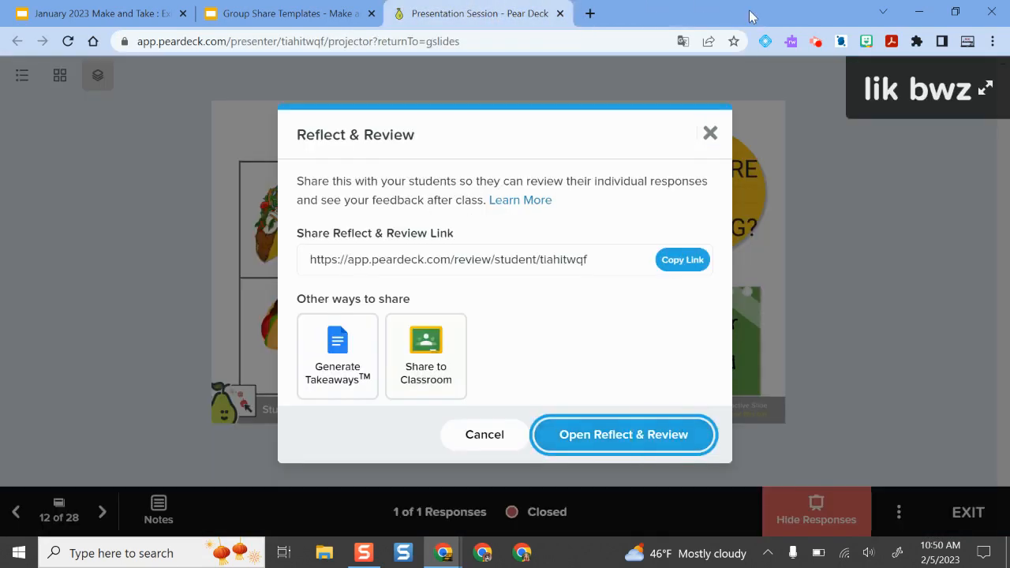
click(497, 434)
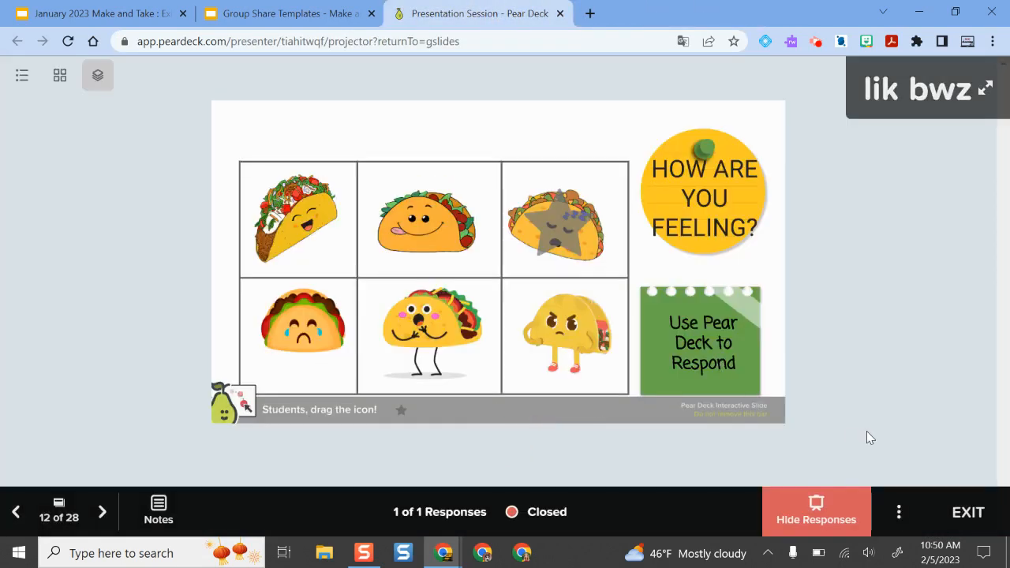
click(967, 513)
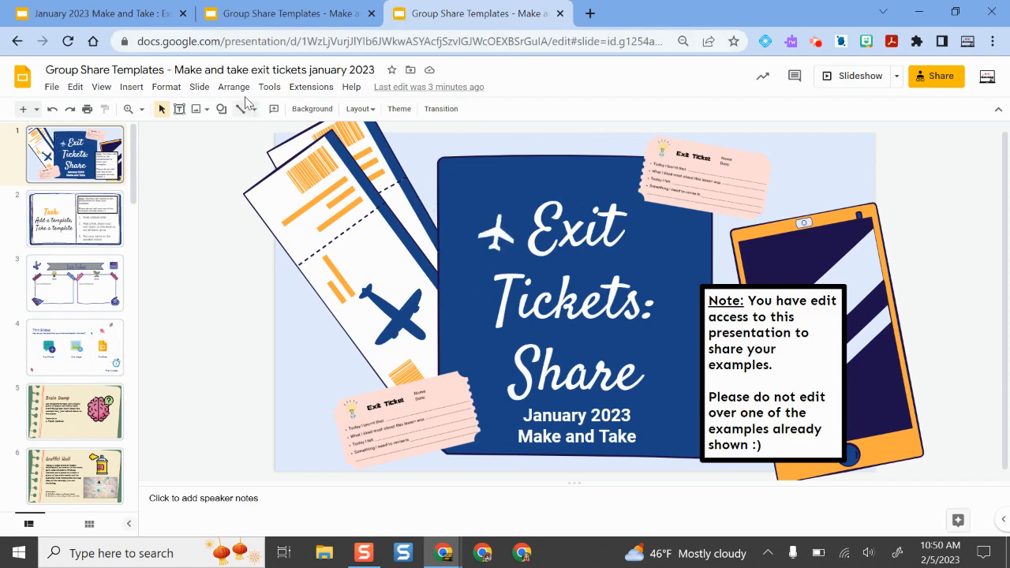
Find the "G. Forms - Instant Feedback" slide in the group share deck and examine its form and answer-feedback screenshots.
drag(134, 183, 120, 502)
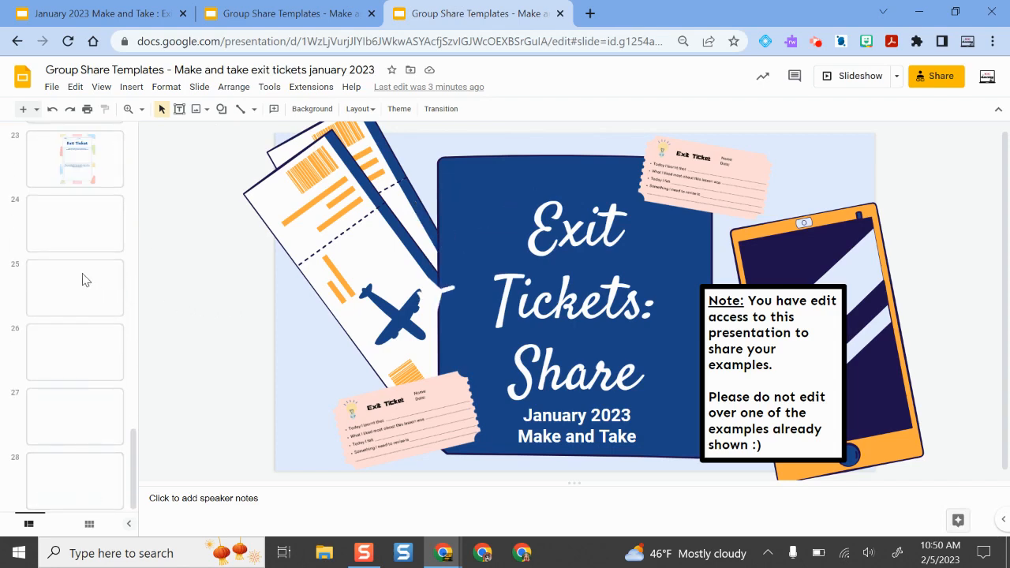
scroll(85, 280, up, 3)
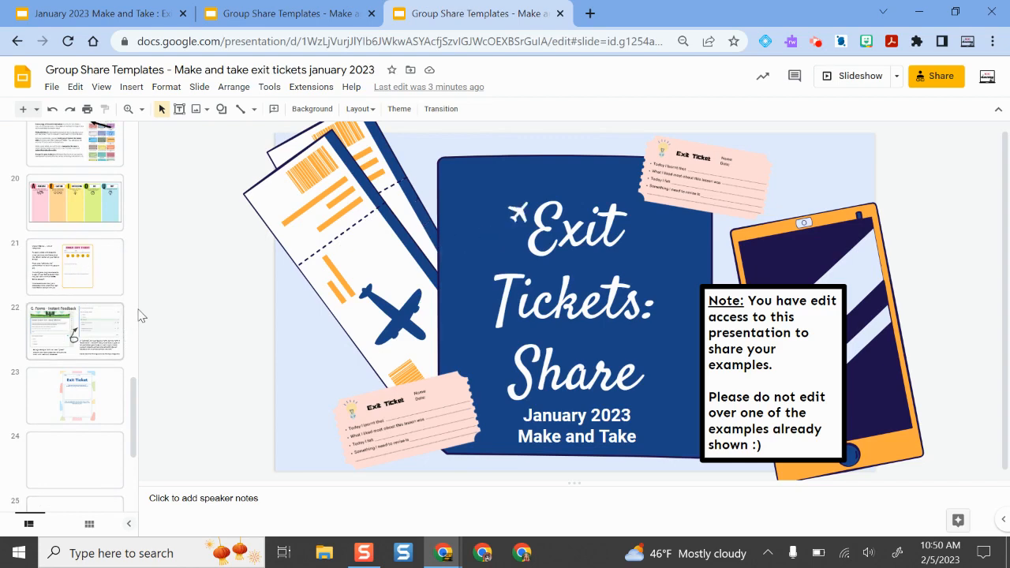
click(78, 335)
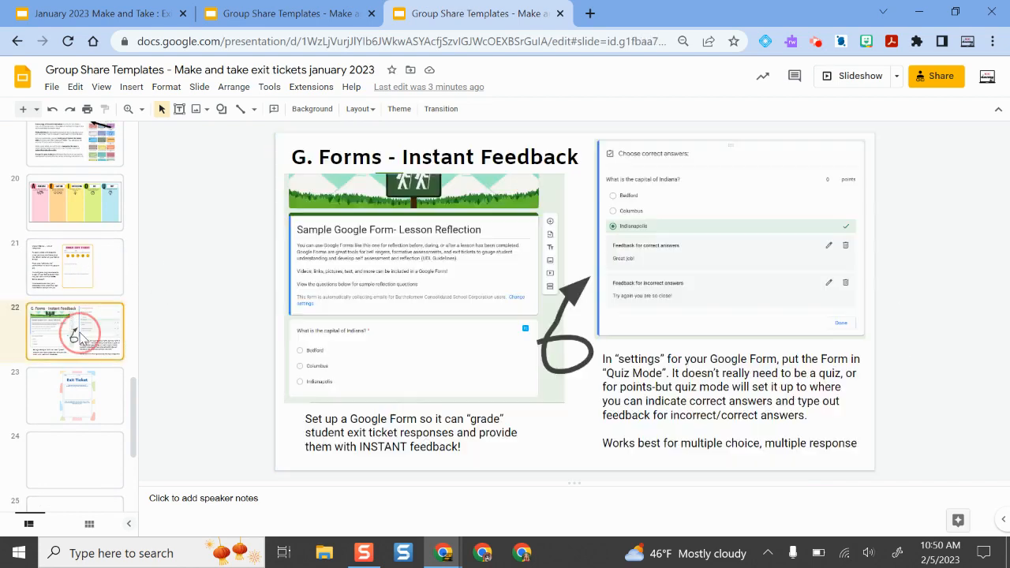
click(465, 238)
click(750, 271)
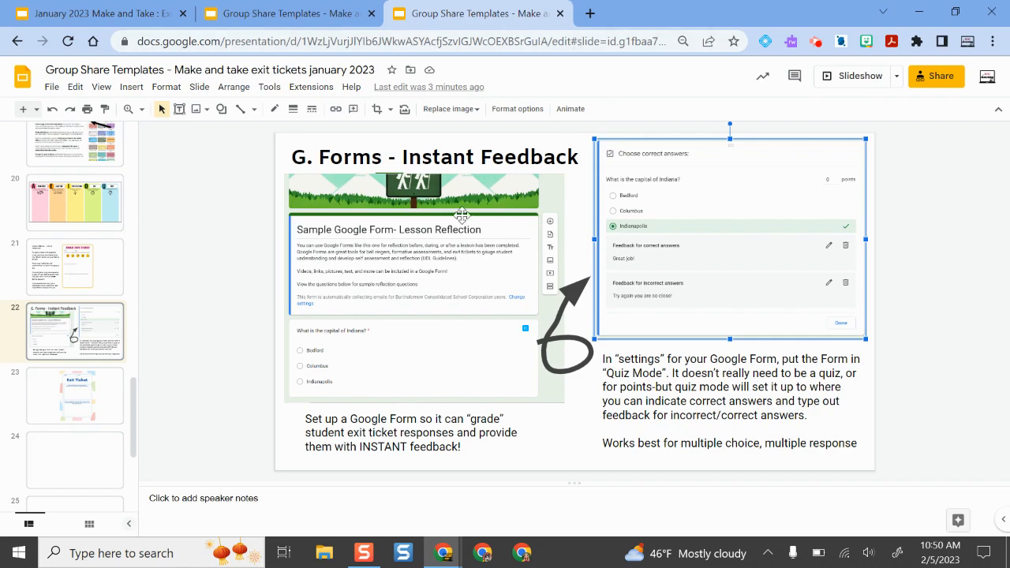
Switch to Google Forms in a new browser tab and open the "Google Form in Quiz Mode Exit Ticket Example" form.
click(589, 14)
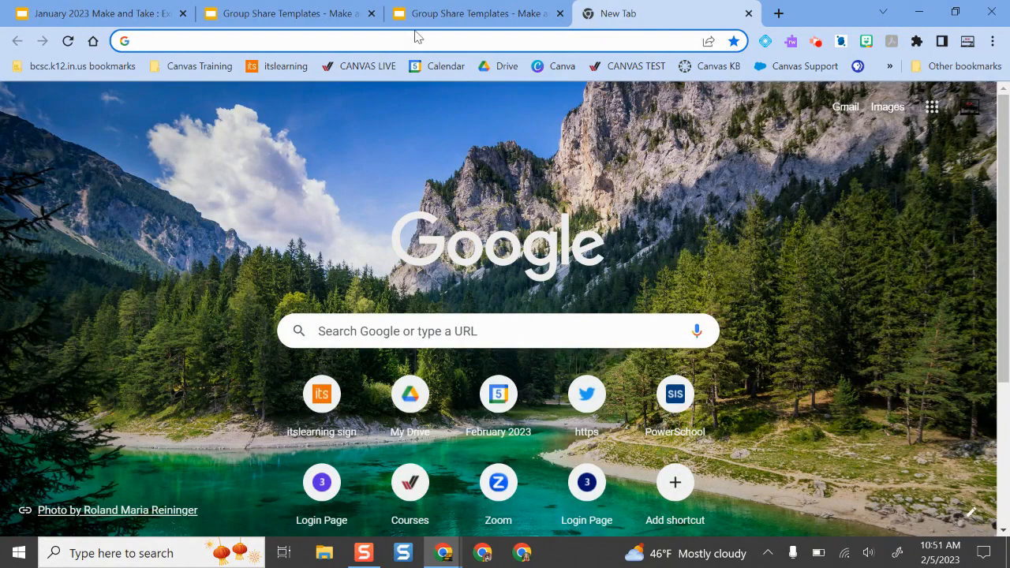
click(932, 106)
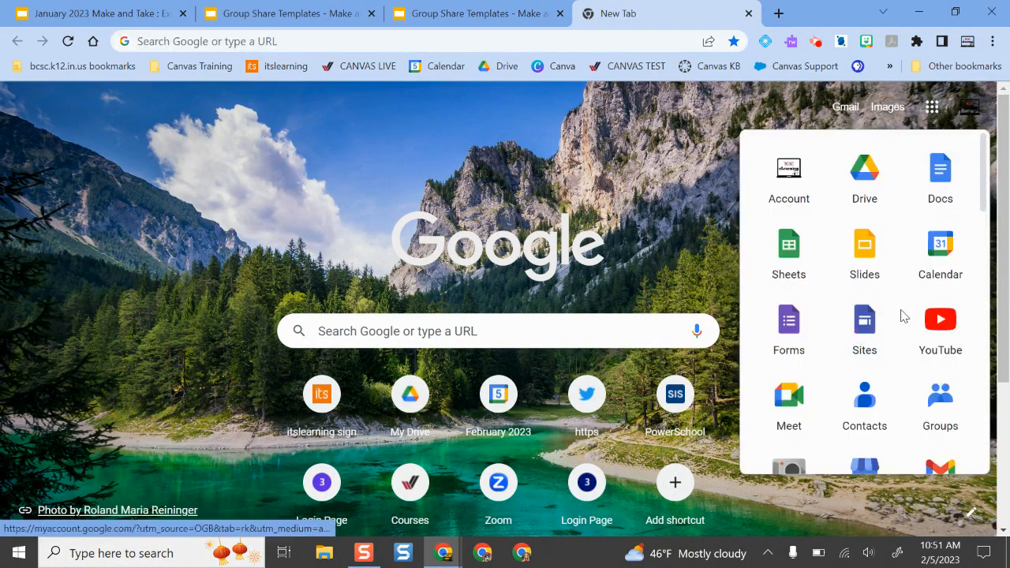
click(775, 336)
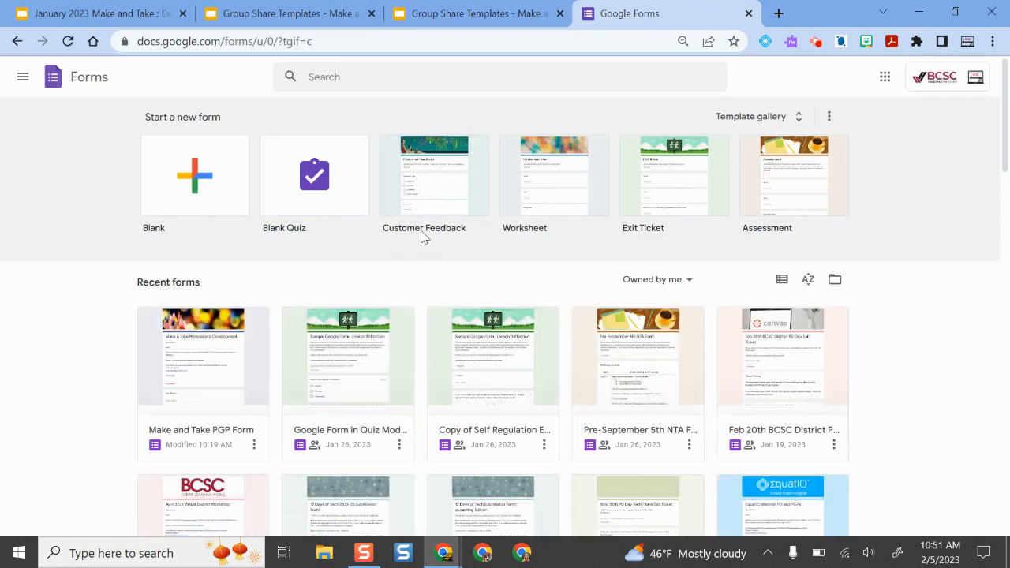
click(362, 367)
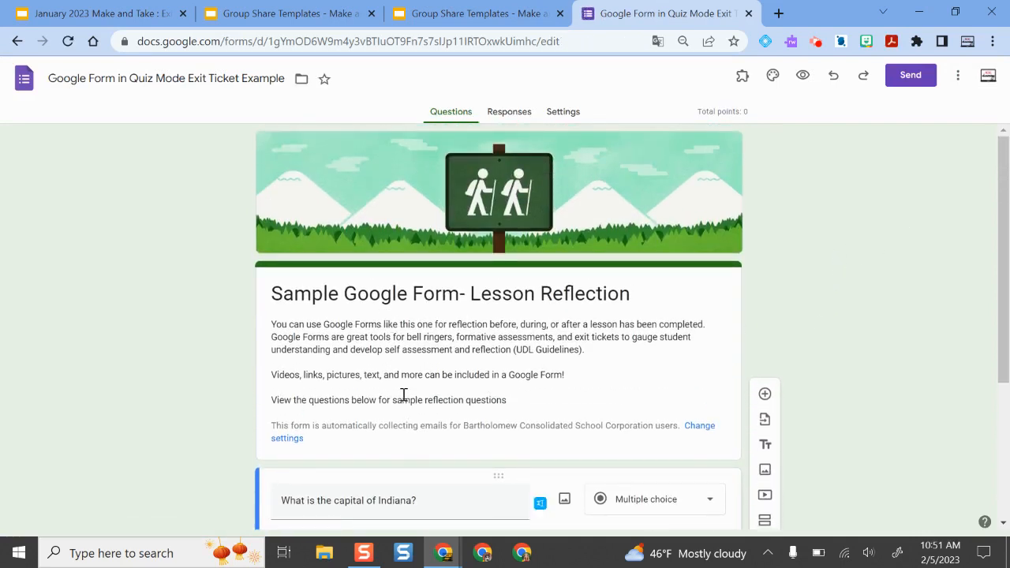
Review the sample form's description, its "What is the capital of Indiana?" question and the available question types.
scroll(409, 293, down, 1)
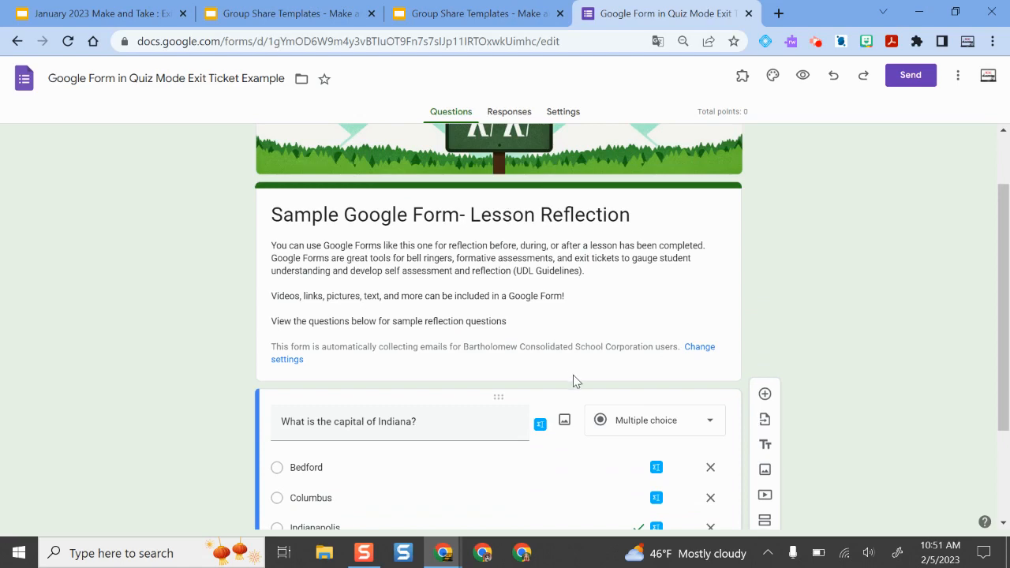
scroll(574, 381, down, 2)
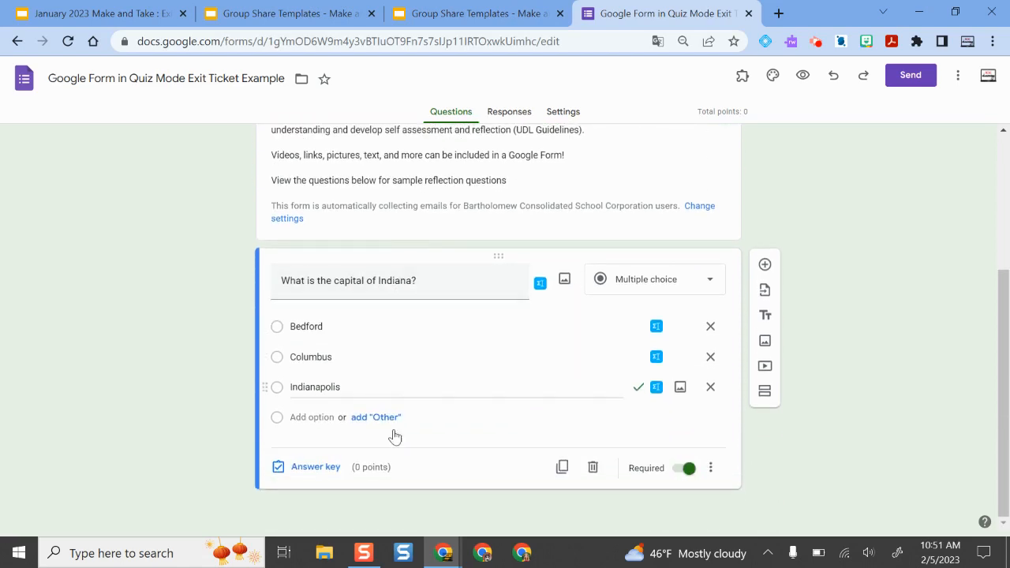
scroll(462, 354, up, 3)
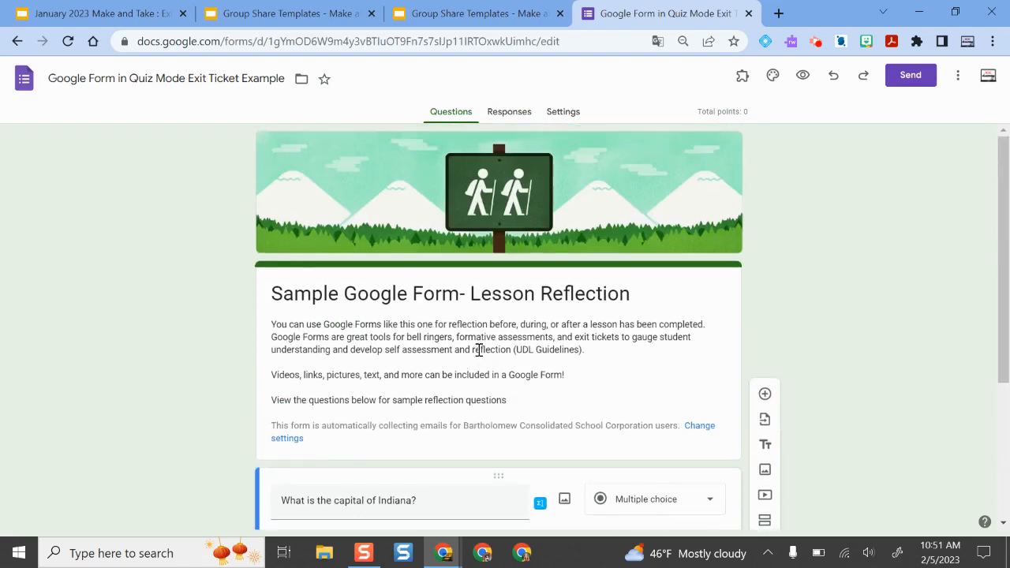
scroll(450, 363, down, 3)
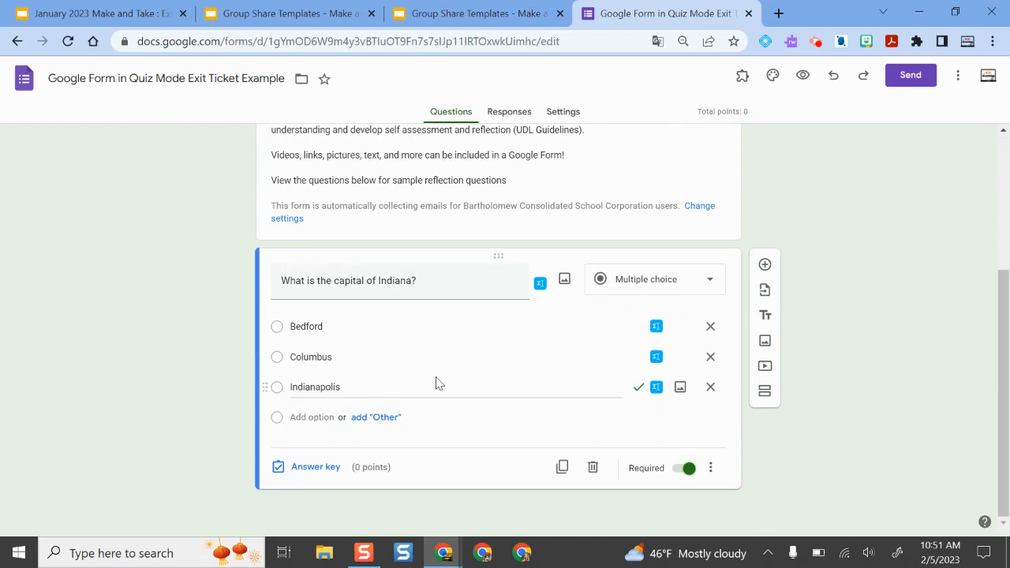
click(663, 287)
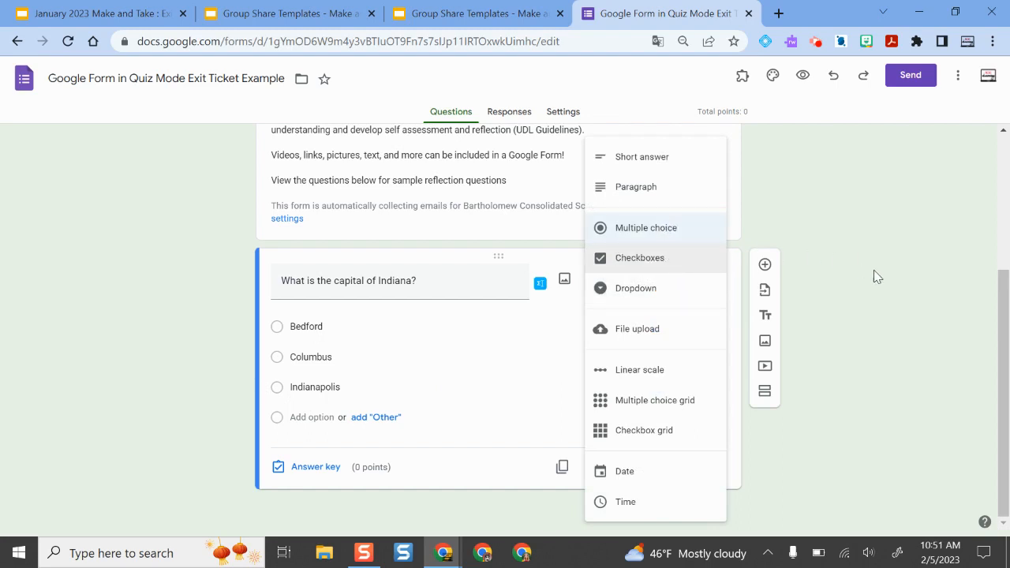
click(894, 273)
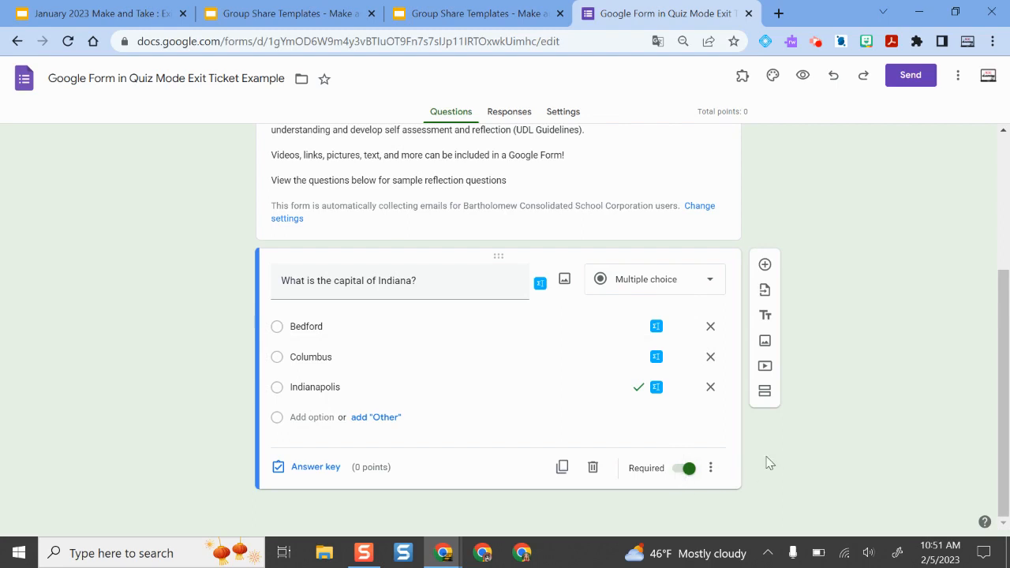
Turn "Make this a quiz" off and back on in the form's settings.
scroll(789, 385, up, 3)
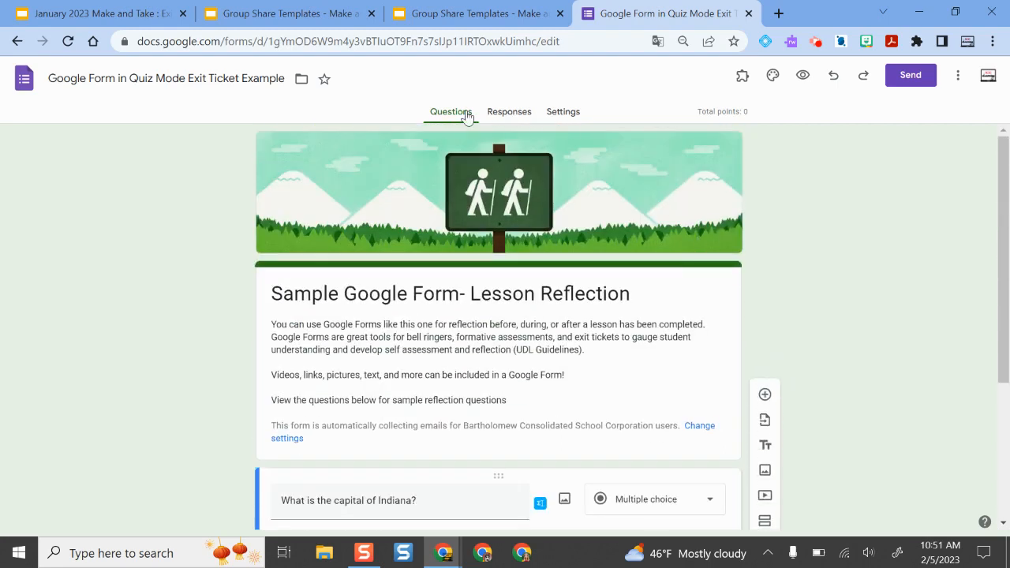
click(578, 114)
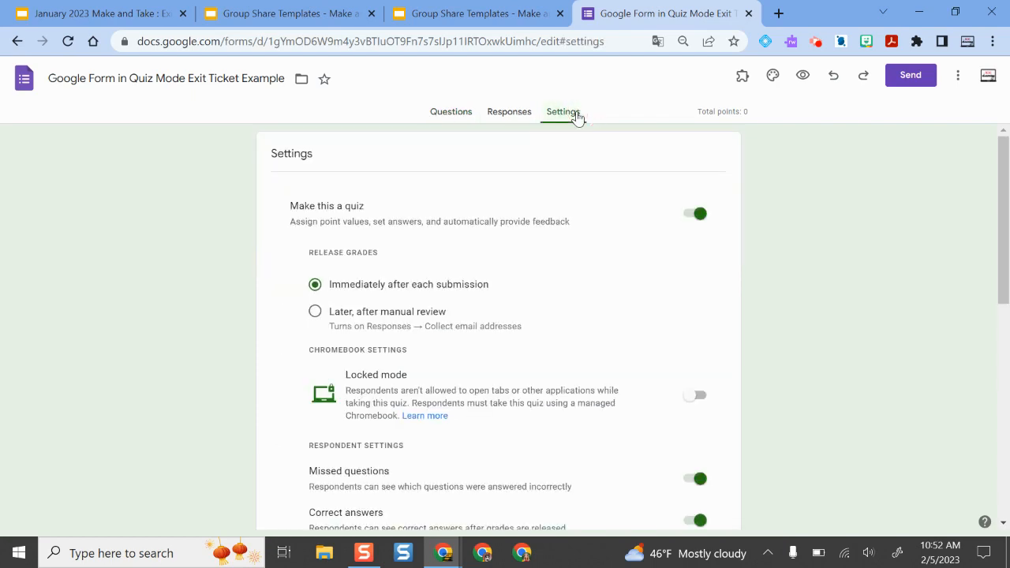
click(690, 223)
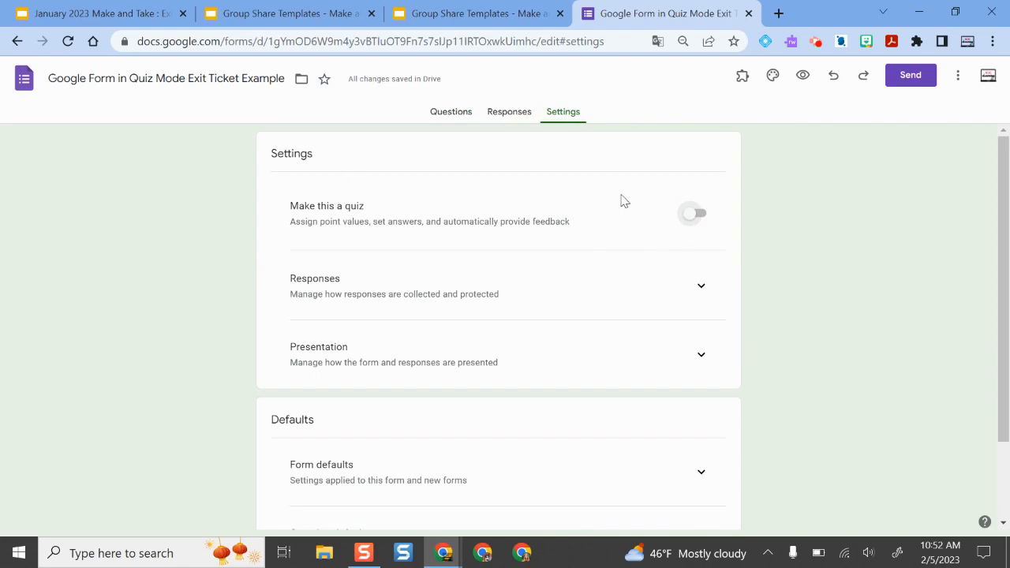
click(699, 224)
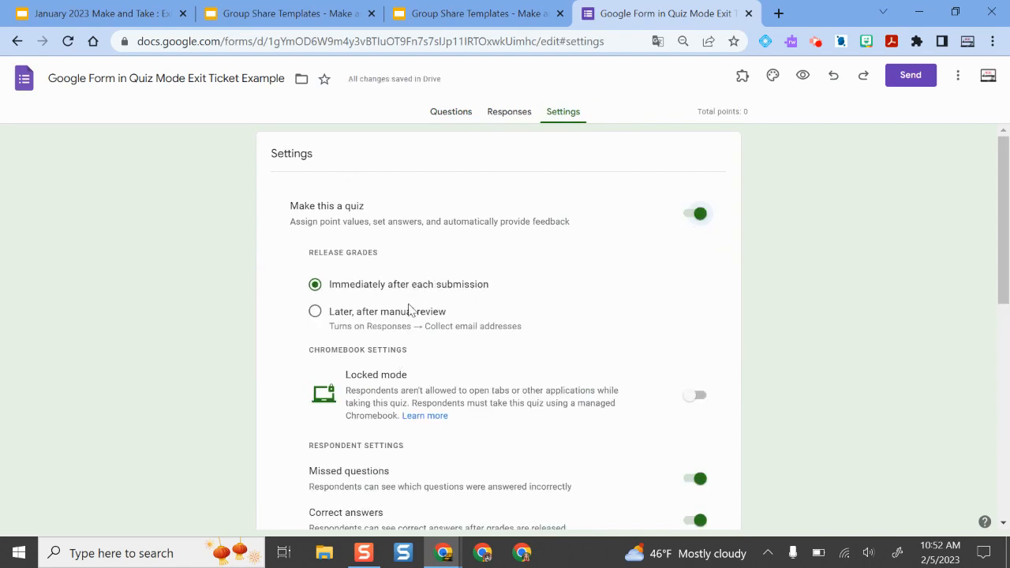
Review the quiz settings for releasing grades, locked mode, respondent visibility and the default question point value.
scroll(430, 305, down, 1)
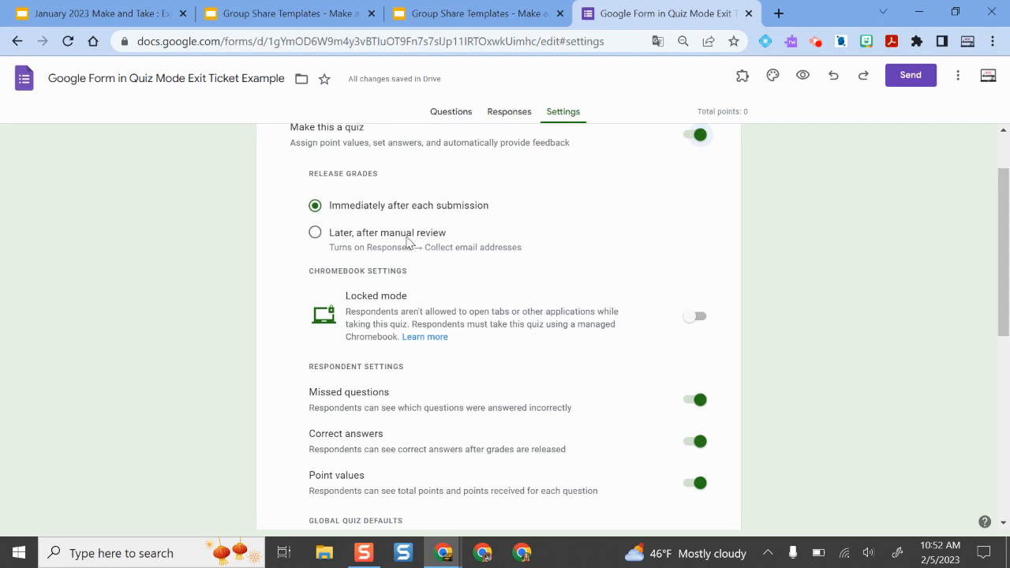
scroll(465, 249, down, 1)
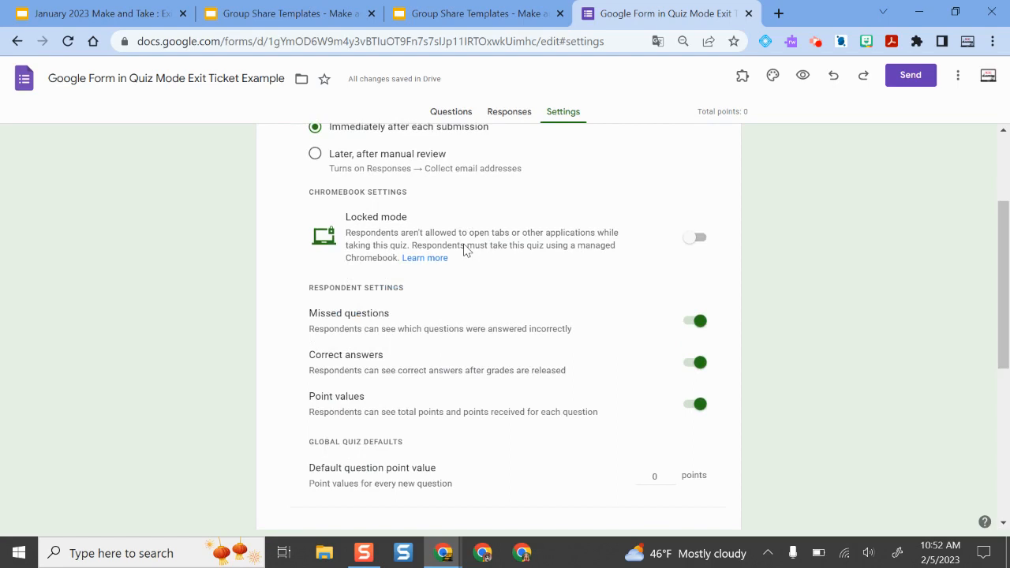
scroll(466, 249, down, 1)
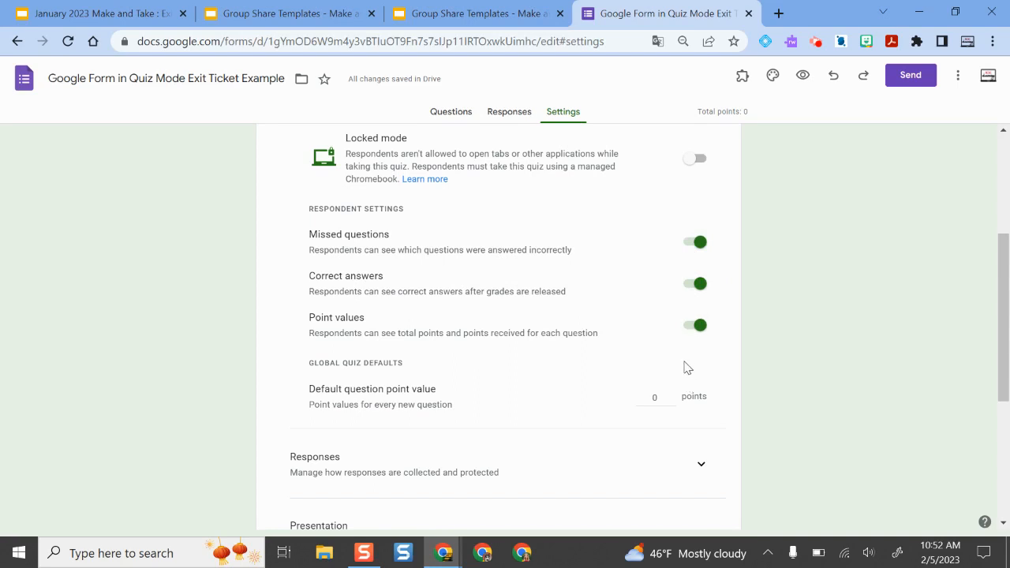
scroll(658, 382, down, 1)
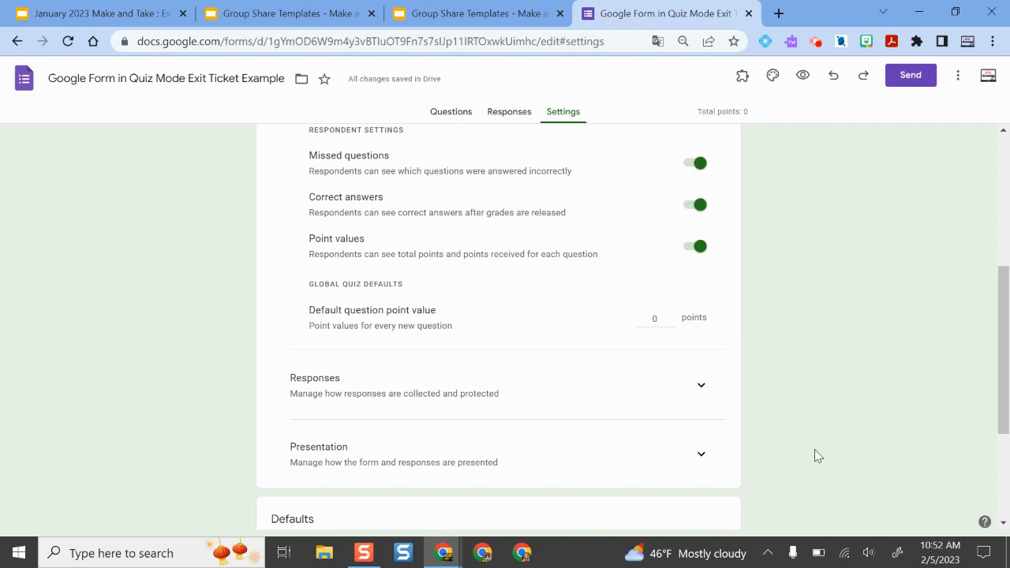
scroll(817, 456, up, 3)
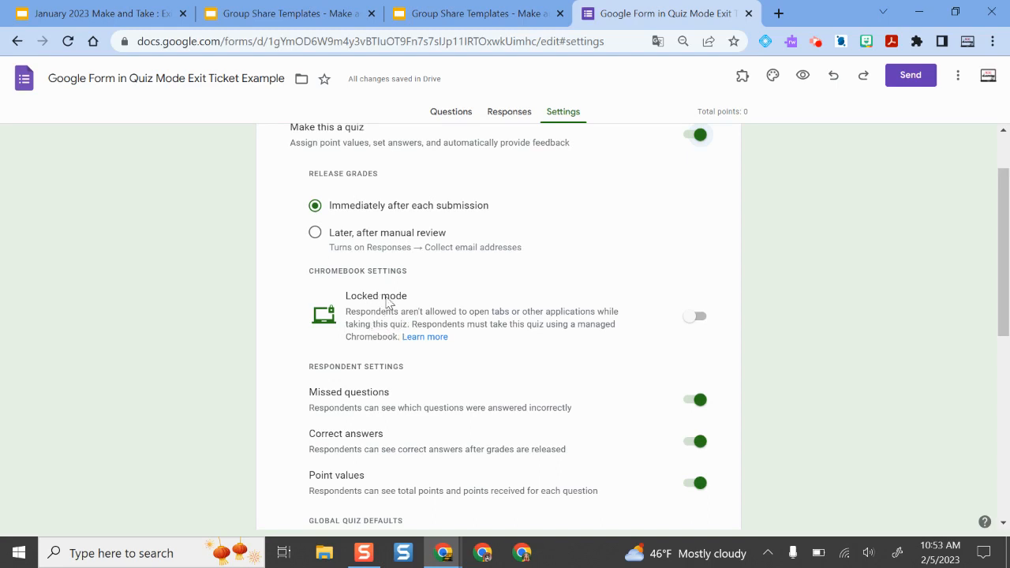
scroll(665, 345, up, 1)
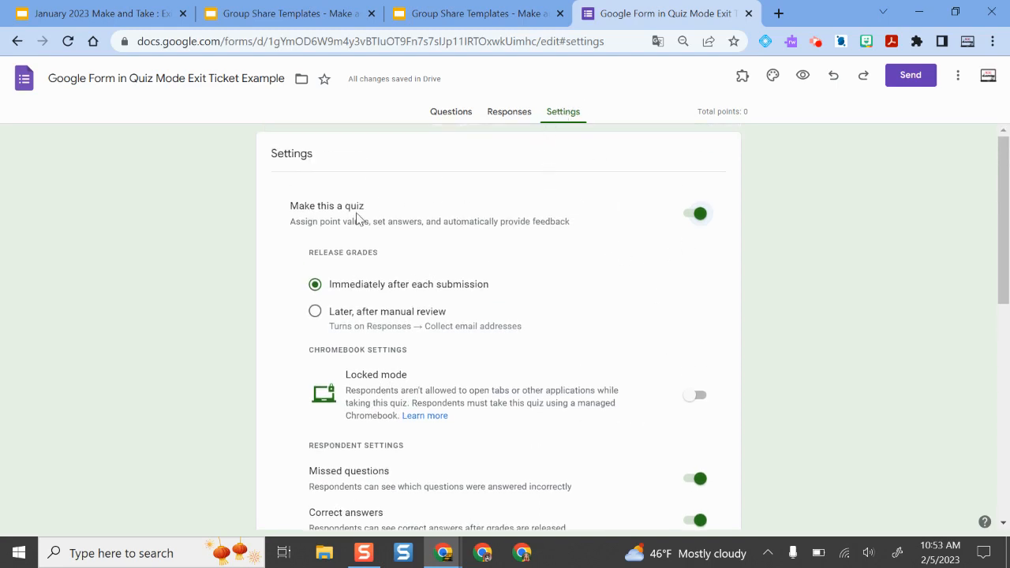
Mark Indianapolis as the correct answer in the answer key of the "What is the capital of Indiana?" question.
click(457, 118)
scroll(570, 261, down, 3)
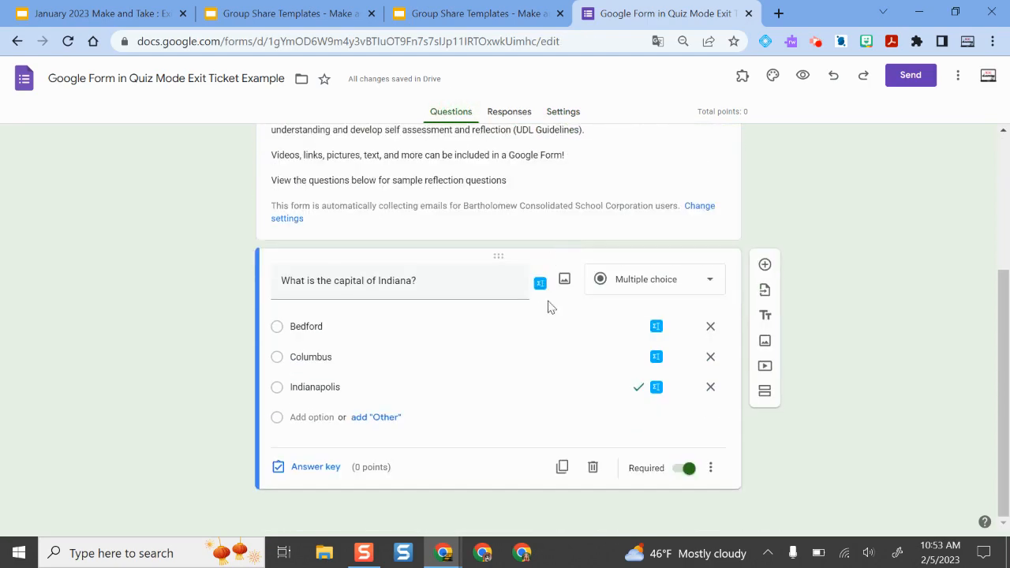
click(314, 467)
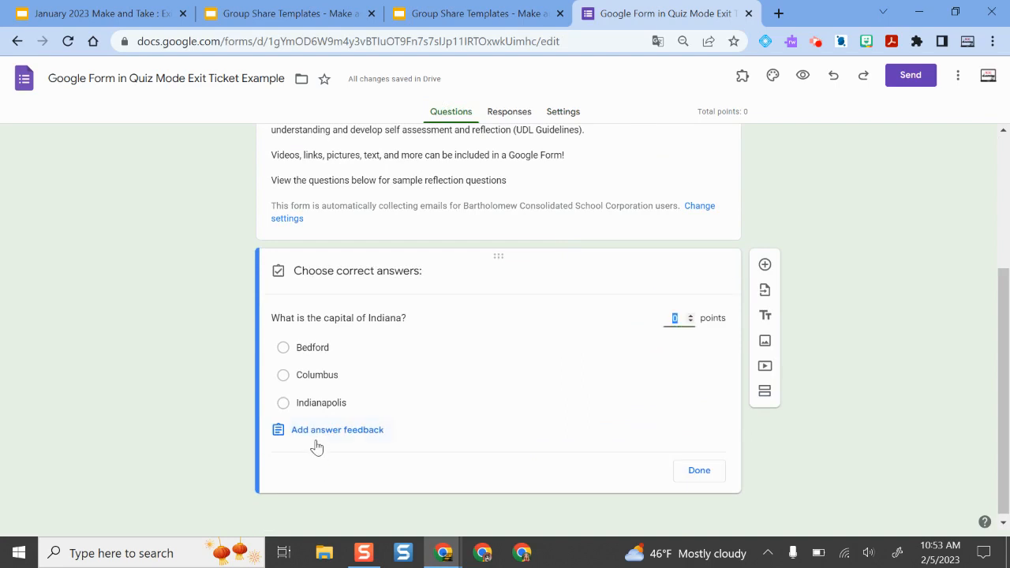
click(283, 399)
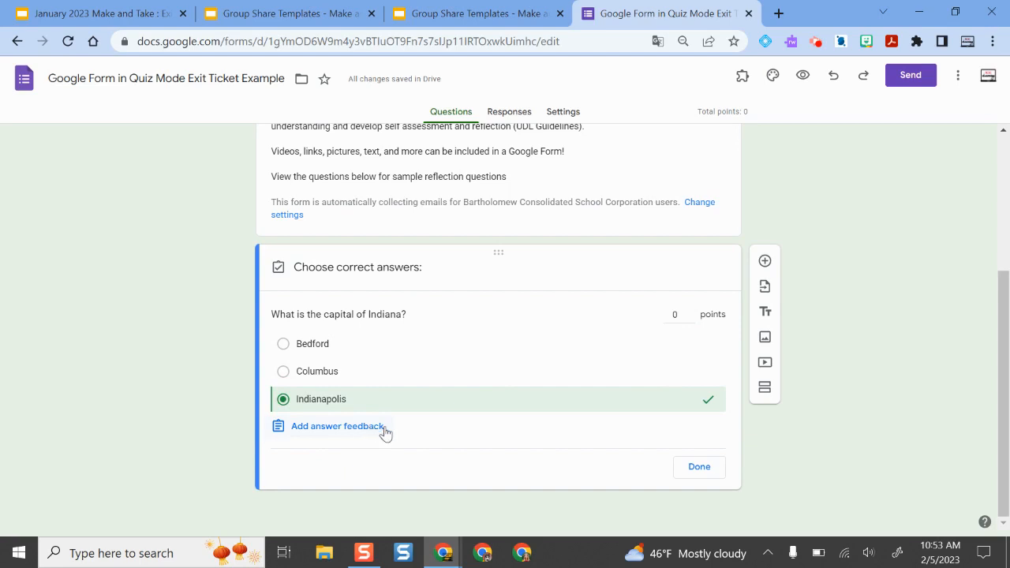
Add the incorrect-answer feedback "Try again - check out this resource before you do:" to the capital question and finish its answer key.
click(352, 429)
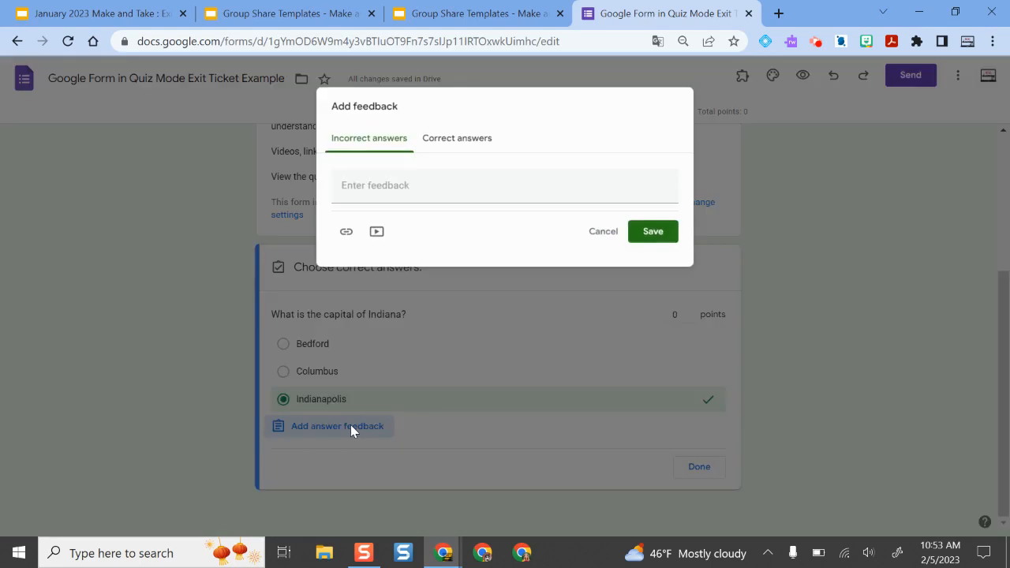
click(359, 186)
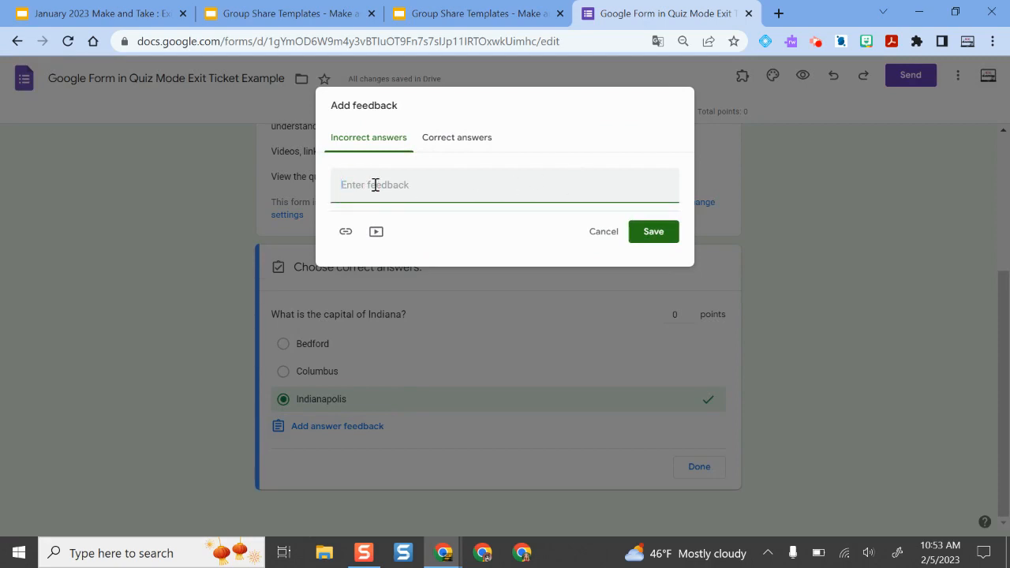
text(Try)
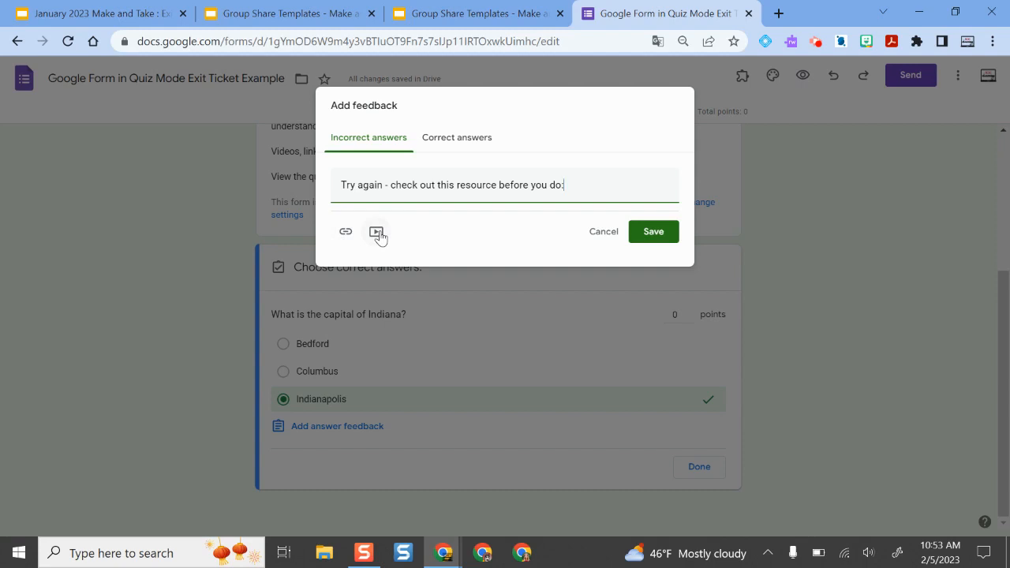
click(466, 138)
click(410, 184)
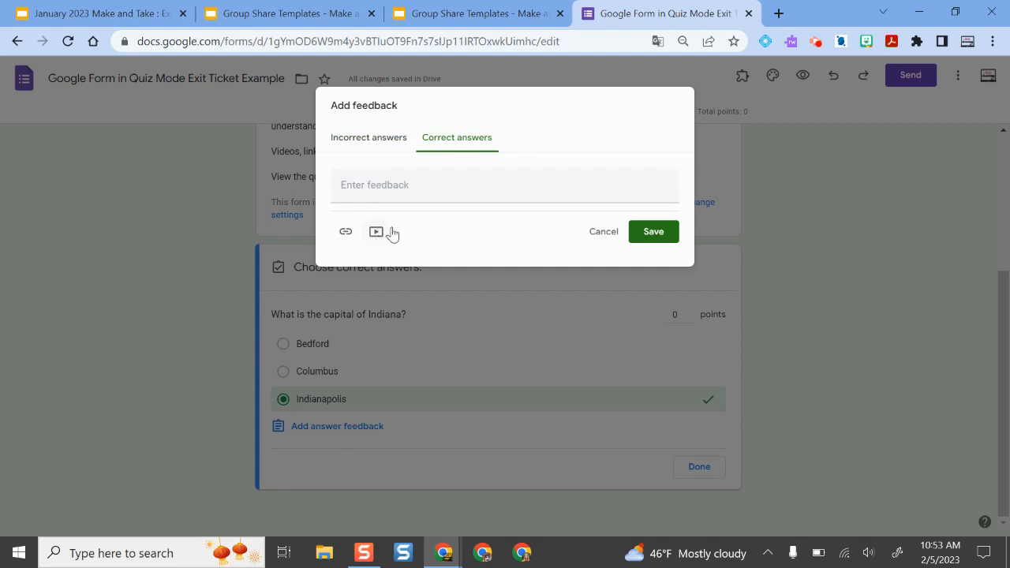
click(652, 231)
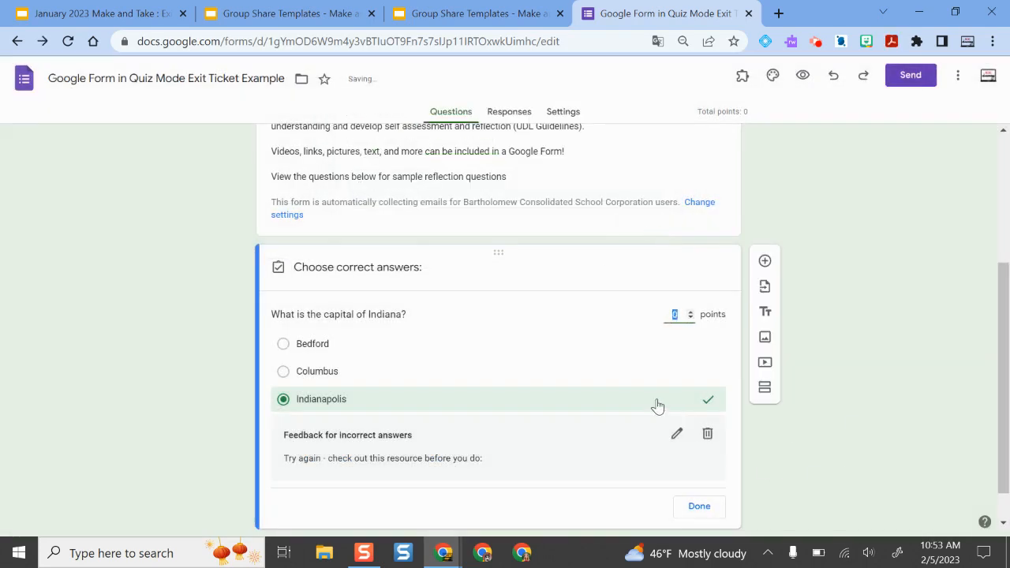
scroll(670, 426, down, 1)
click(698, 467)
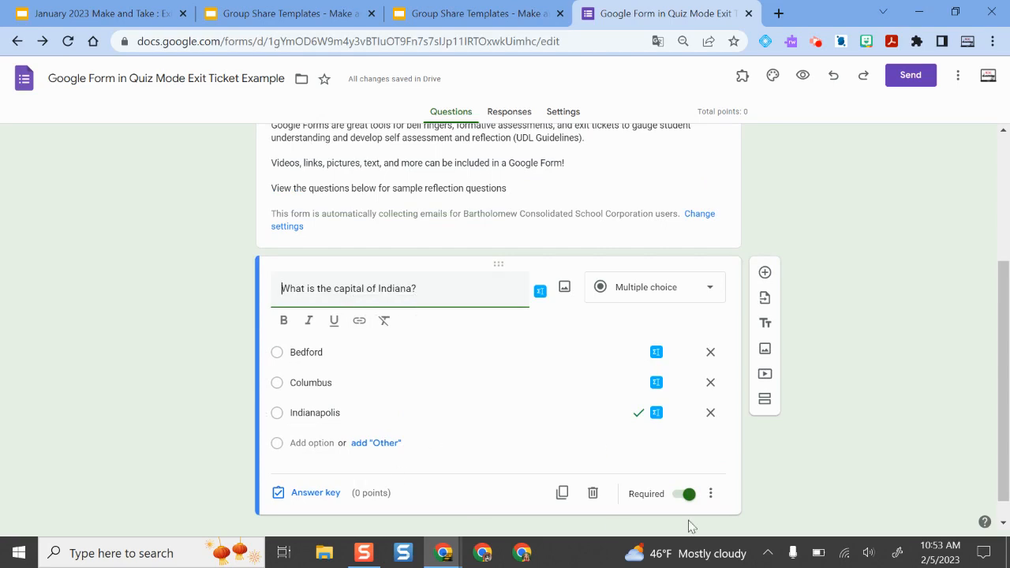
Display the form's share link as a shortened URL and close the sending options without copying it.
scroll(899, 398, down, 1)
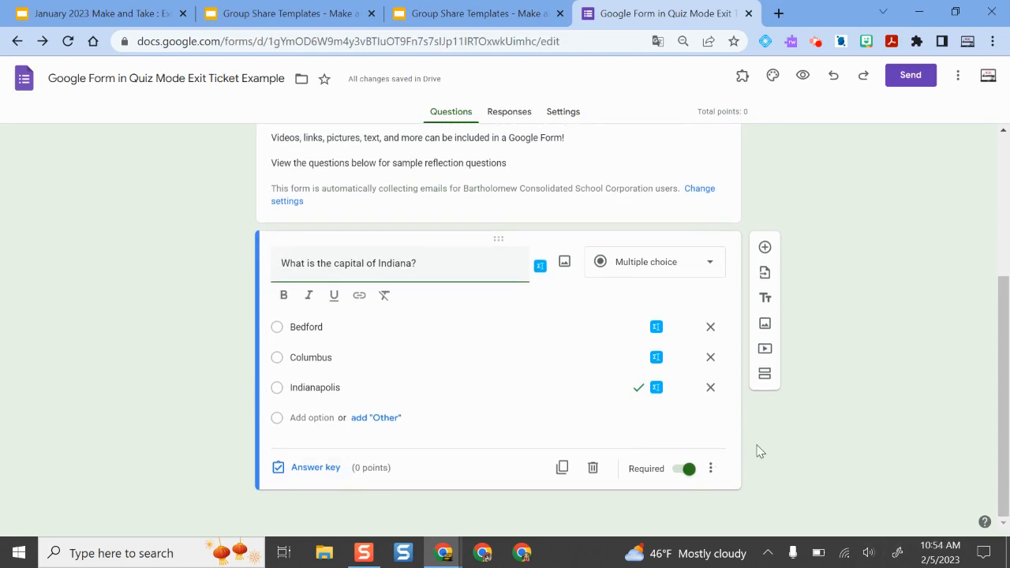
scroll(696, 340, up, 3)
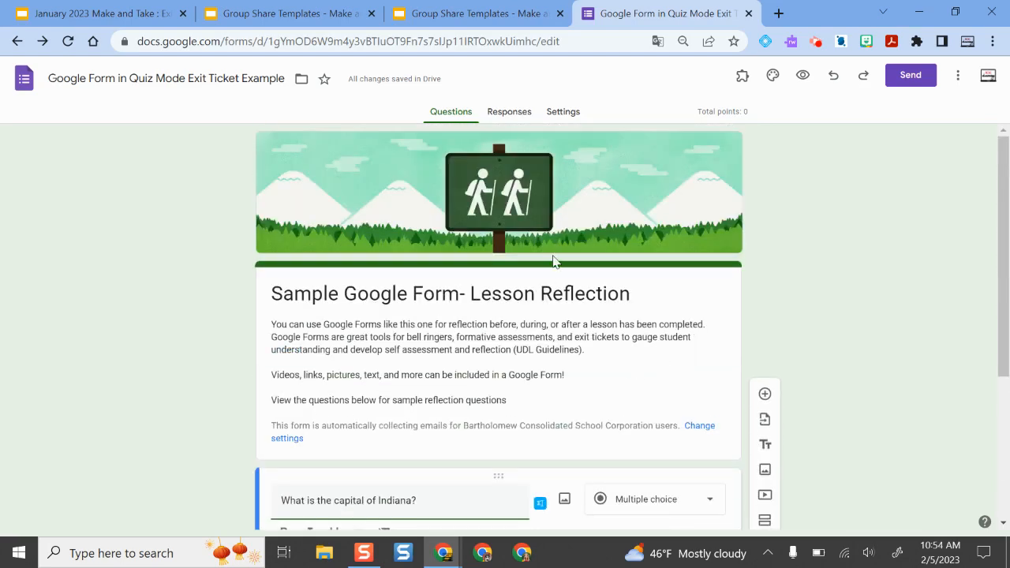
scroll(586, 232, down, 3)
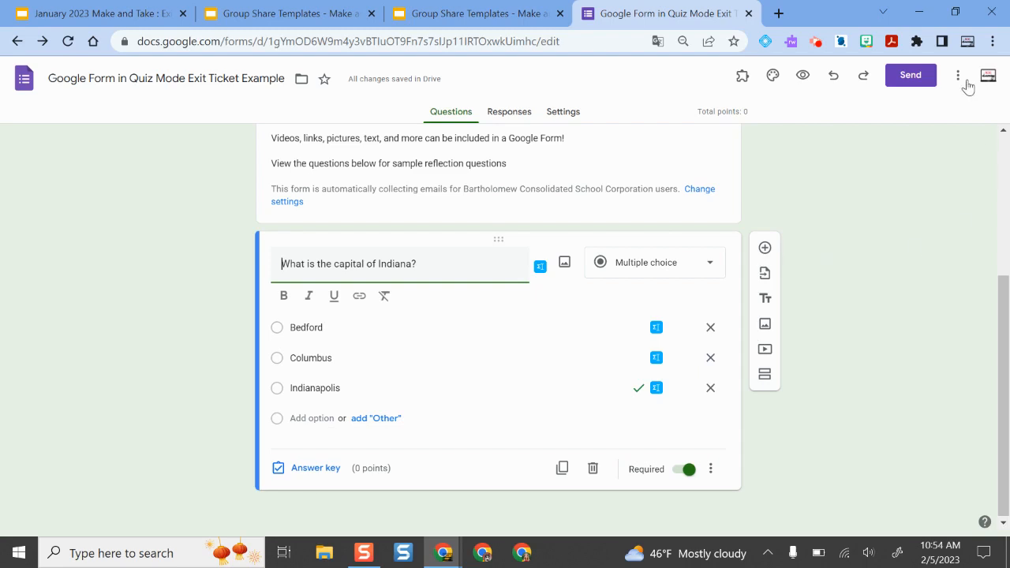
click(905, 76)
click(449, 187)
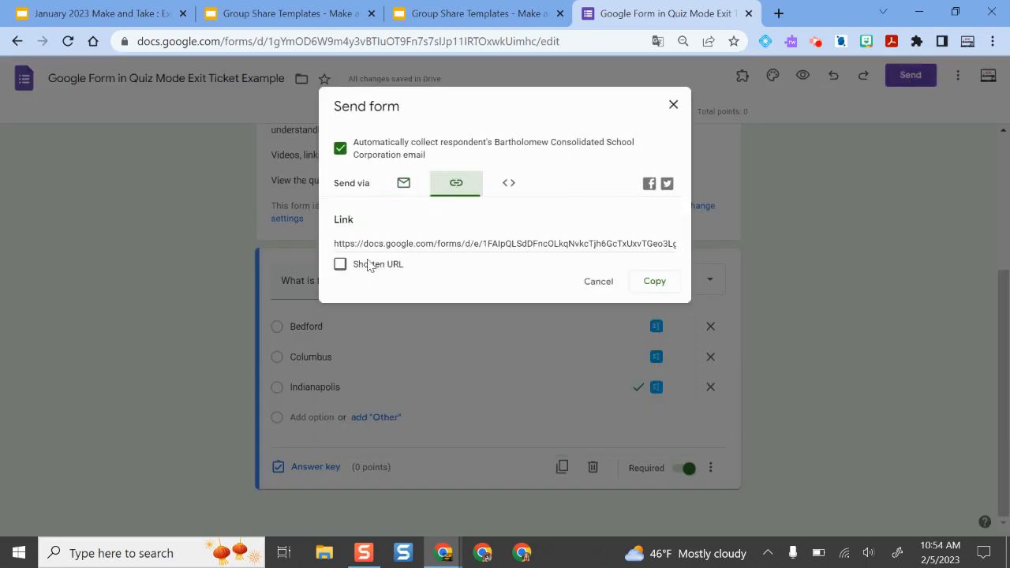
click(341, 264)
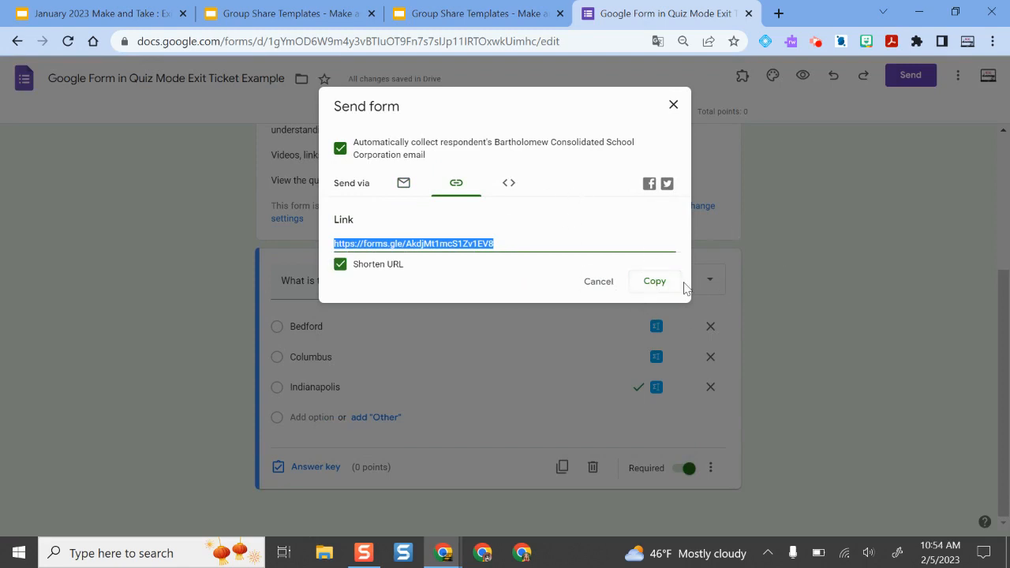
click(671, 106)
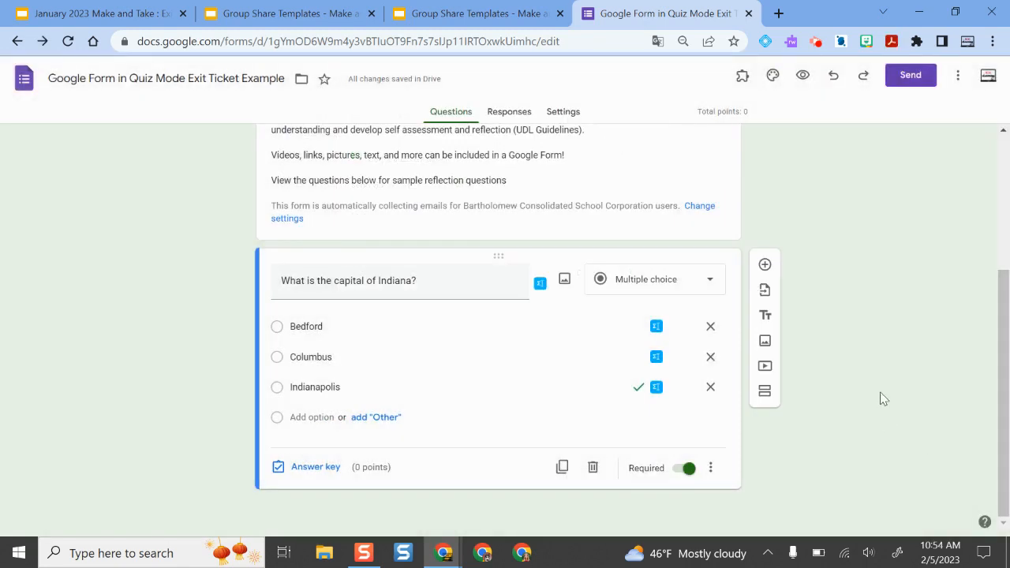
scroll(879, 396, up, 3)
Switch to the Group Share Templates presentation, closing its duplicate browser tab and the Pear Deck sidebar.
click(268, 11)
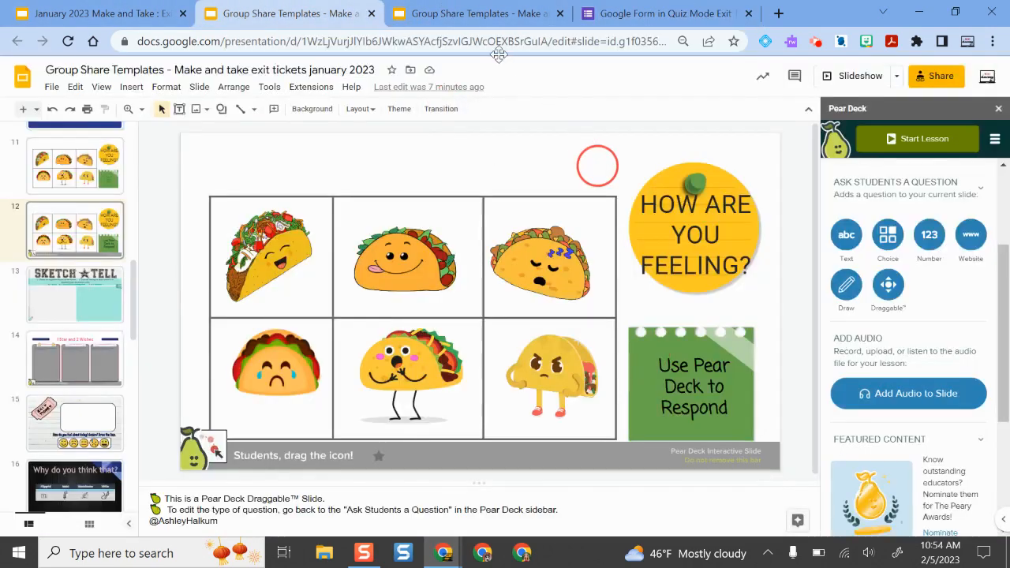
click(560, 13)
click(998, 108)
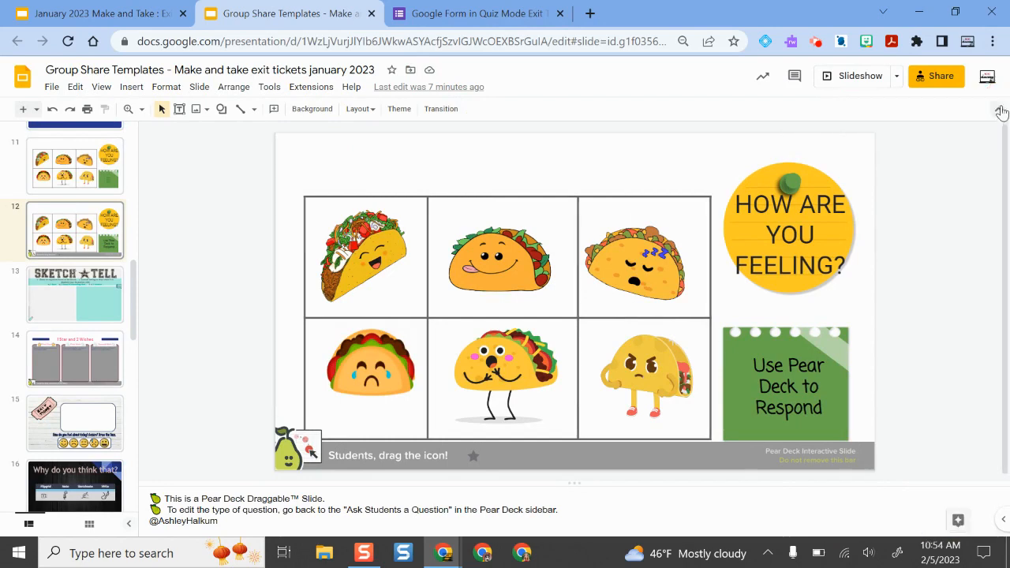
Browse the shared template slides and open blank slide 24 with the cursor in its speaker notes.
scroll(99, 367, down, 5)
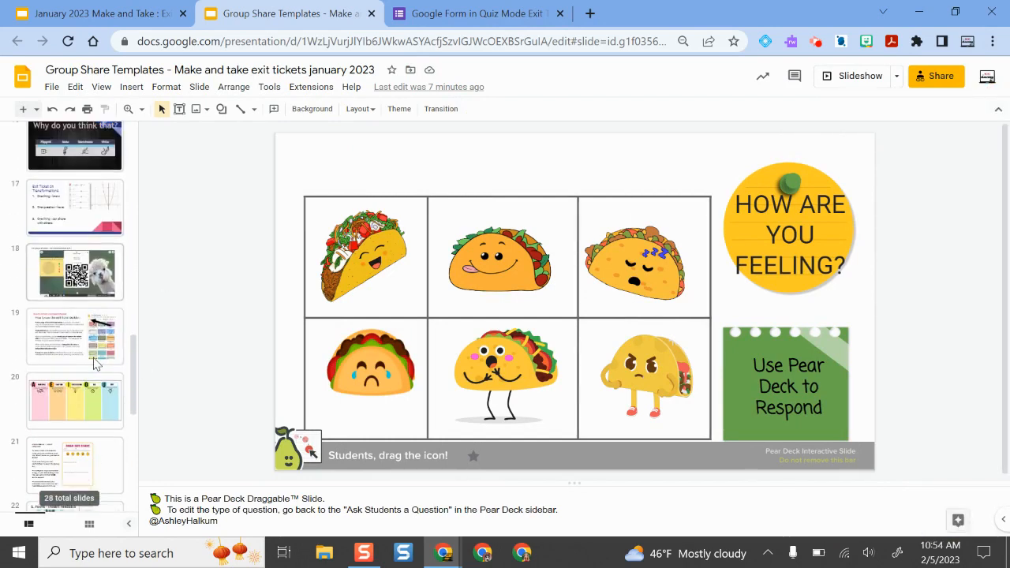
scroll(95, 339, down, 3)
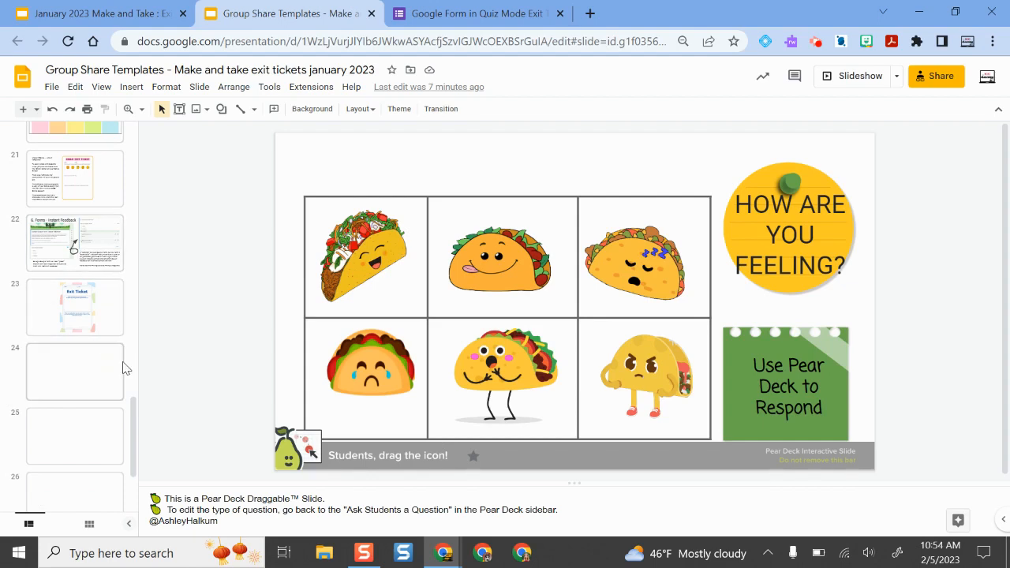
click(84, 397)
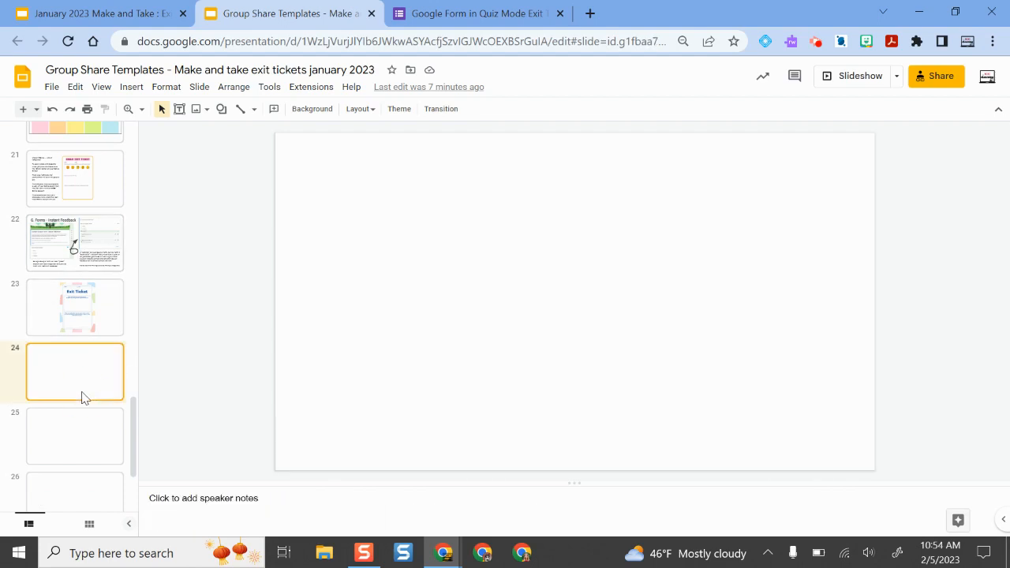
click(210, 516)
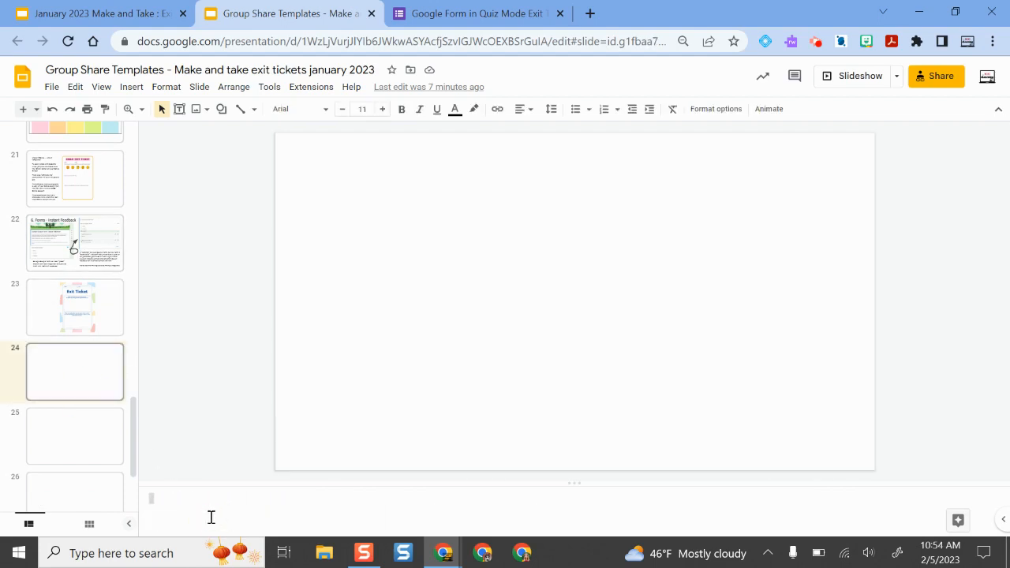
click(201, 508)
scroll(94, 359, up, 8)
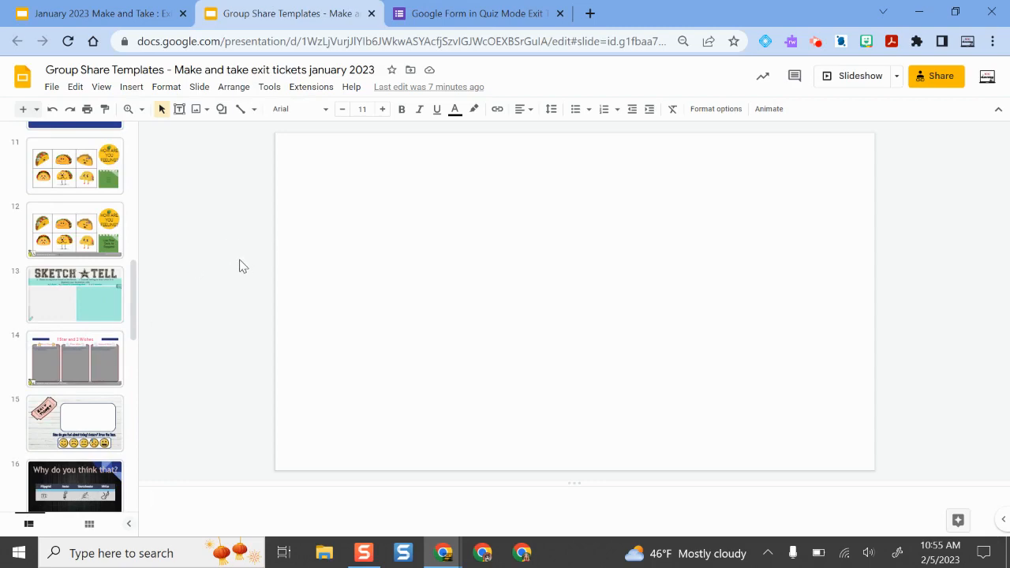
Finish the January 2023 Make and Take slideshow on its "Thanks!" slide and return to the start of the slide list.
click(150, 11)
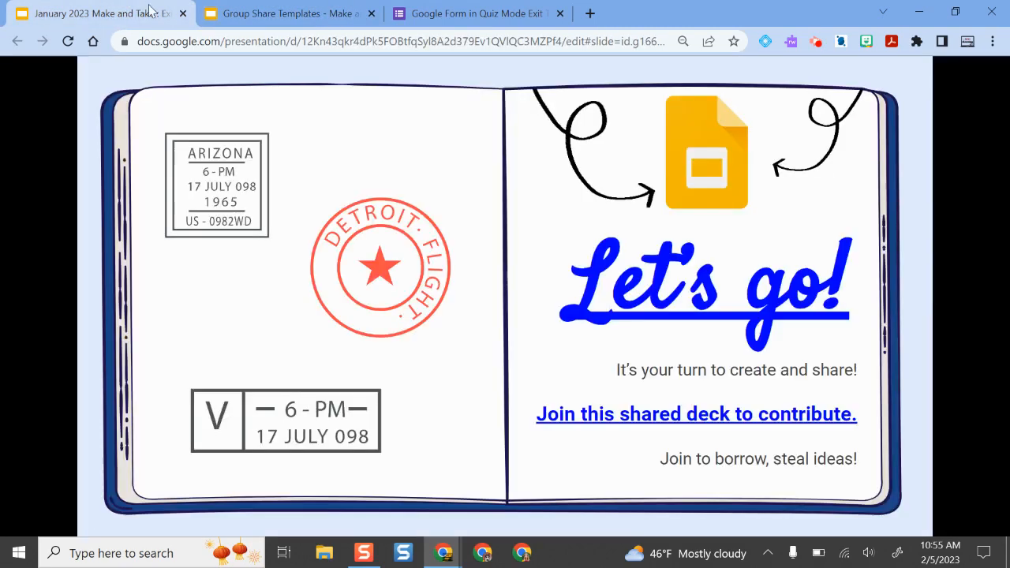
click(587, 396)
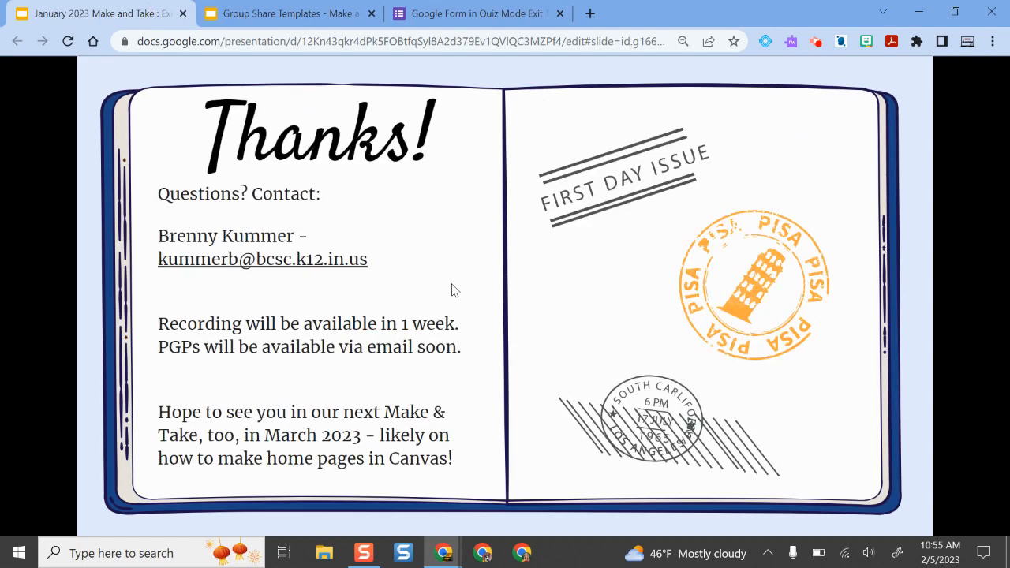
key(Escape)
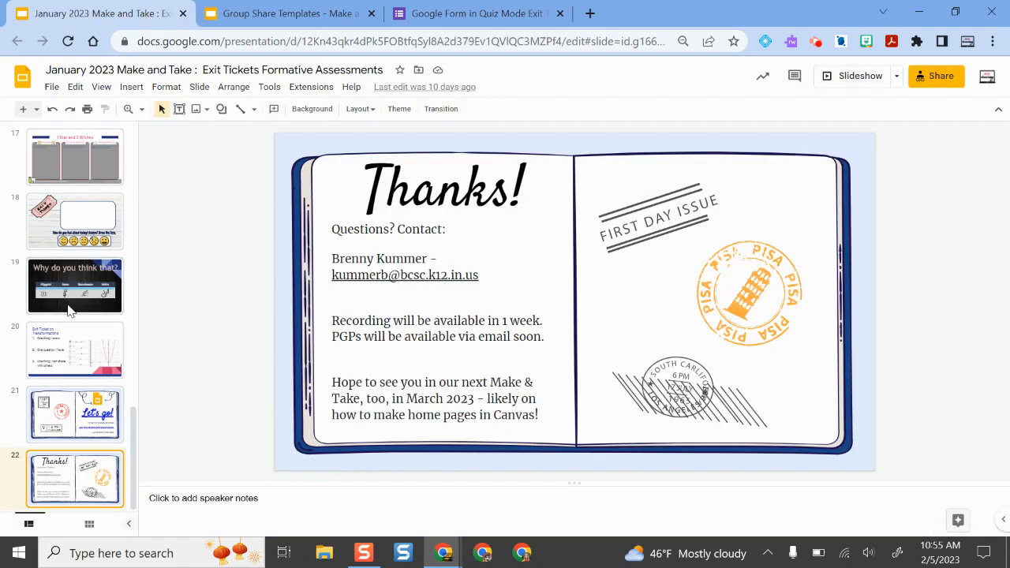
scroll(69, 309, up, 13)
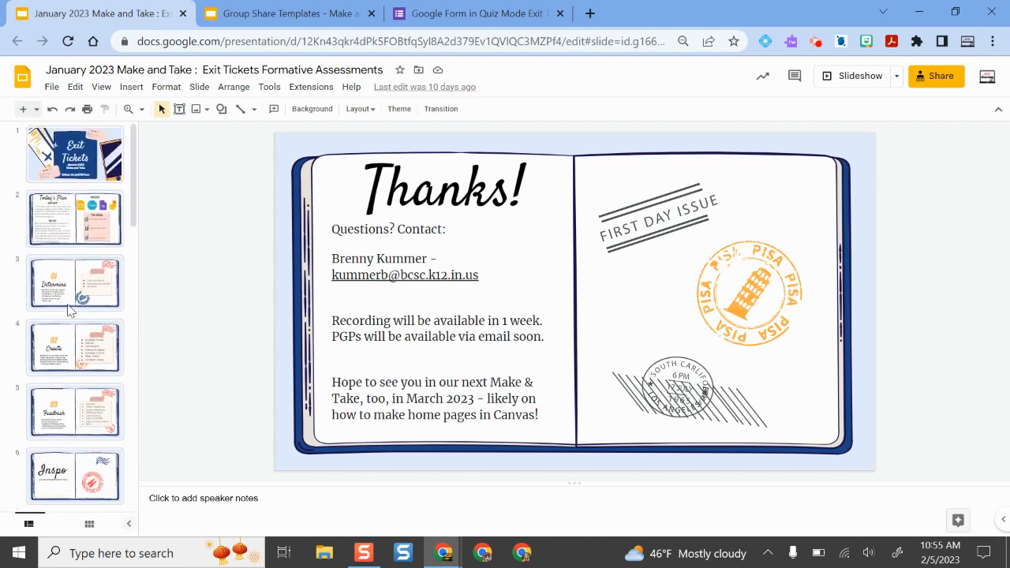